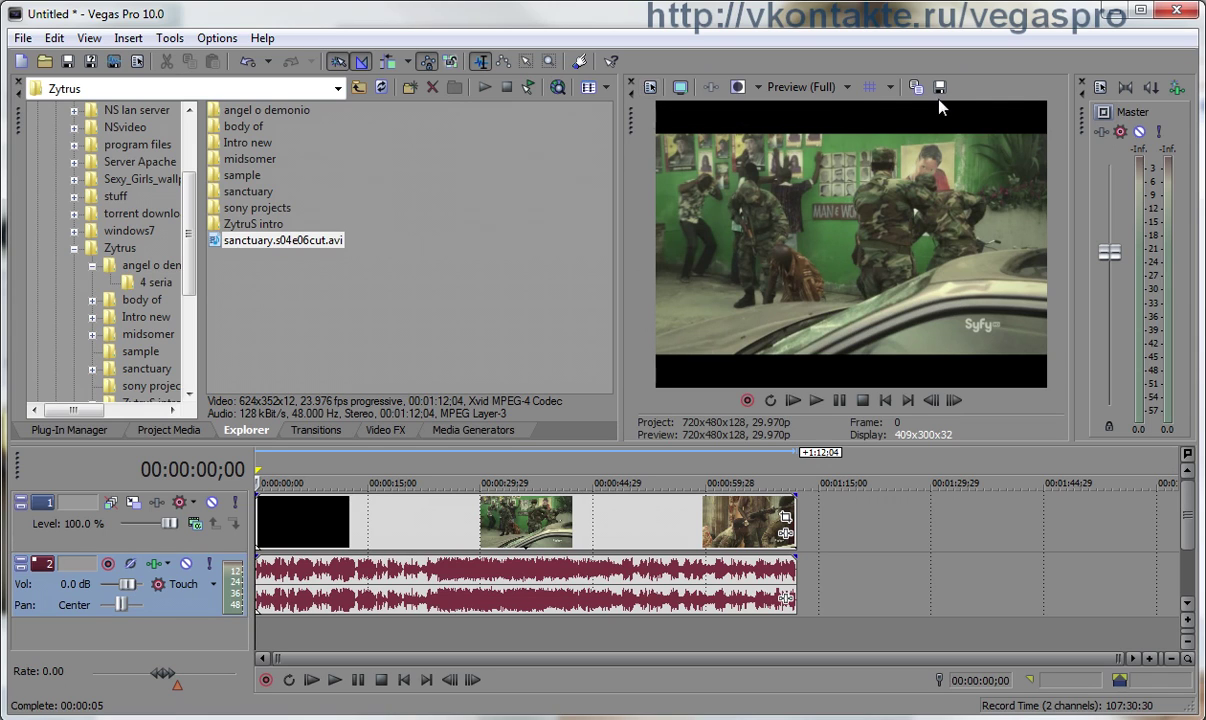
Match the project's video settings to the media file sanctuary.s04e06cut.avi and apply them
left_click(632, 88)
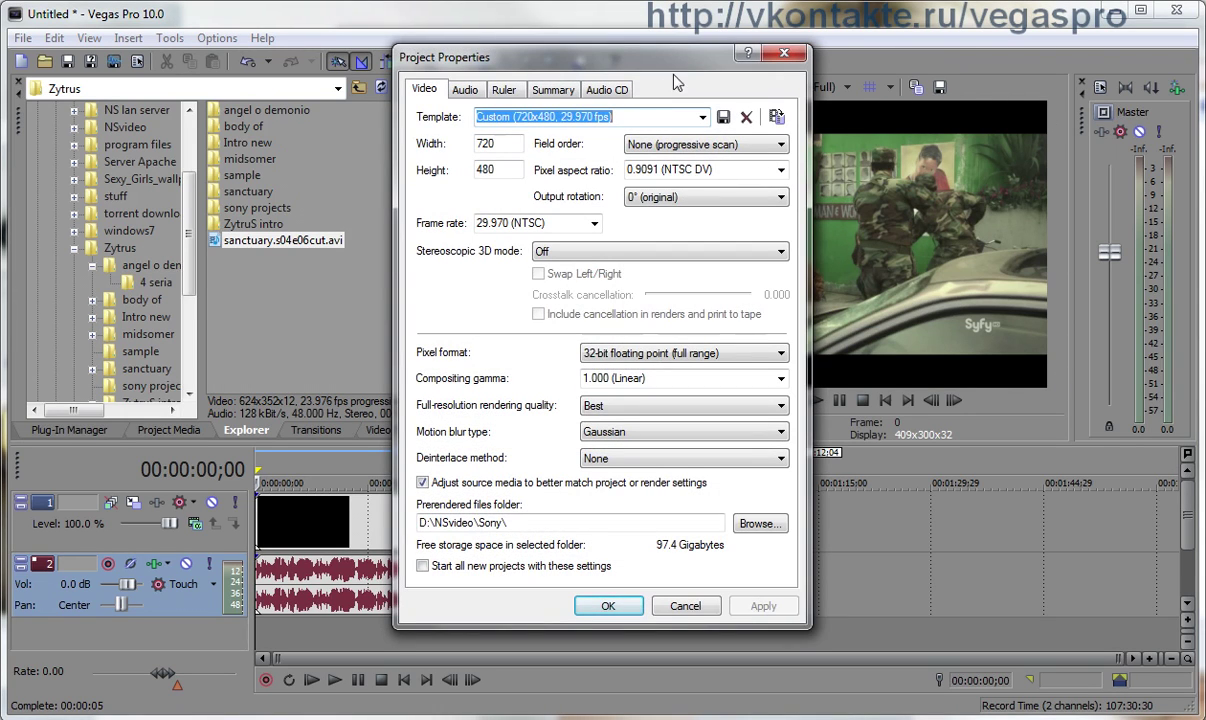
left_click(777, 118)
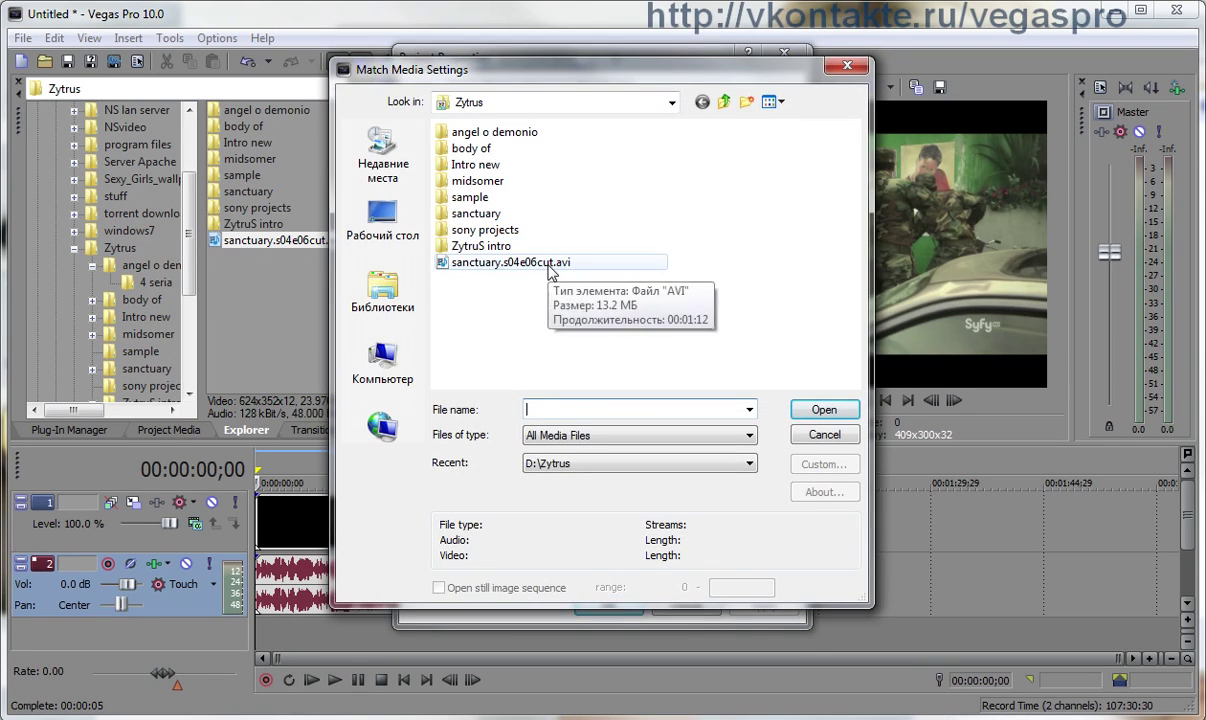
left_click(575, 261)
left_click(823, 408)
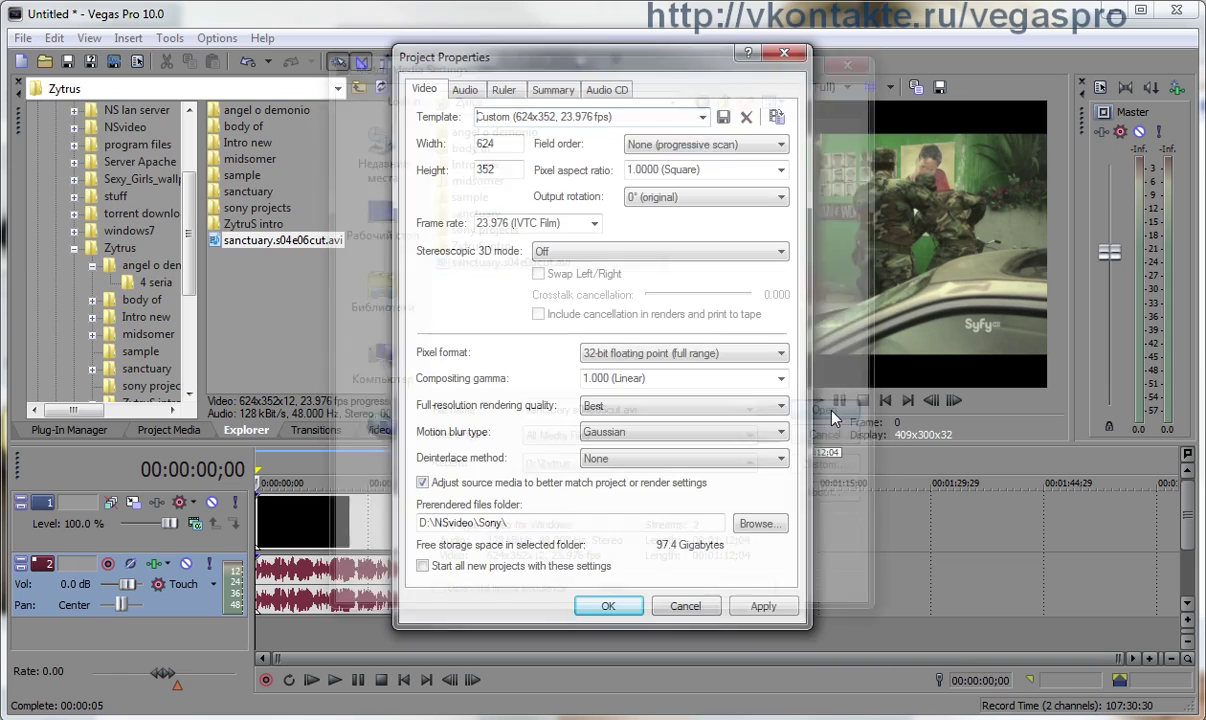
left_click(607, 605)
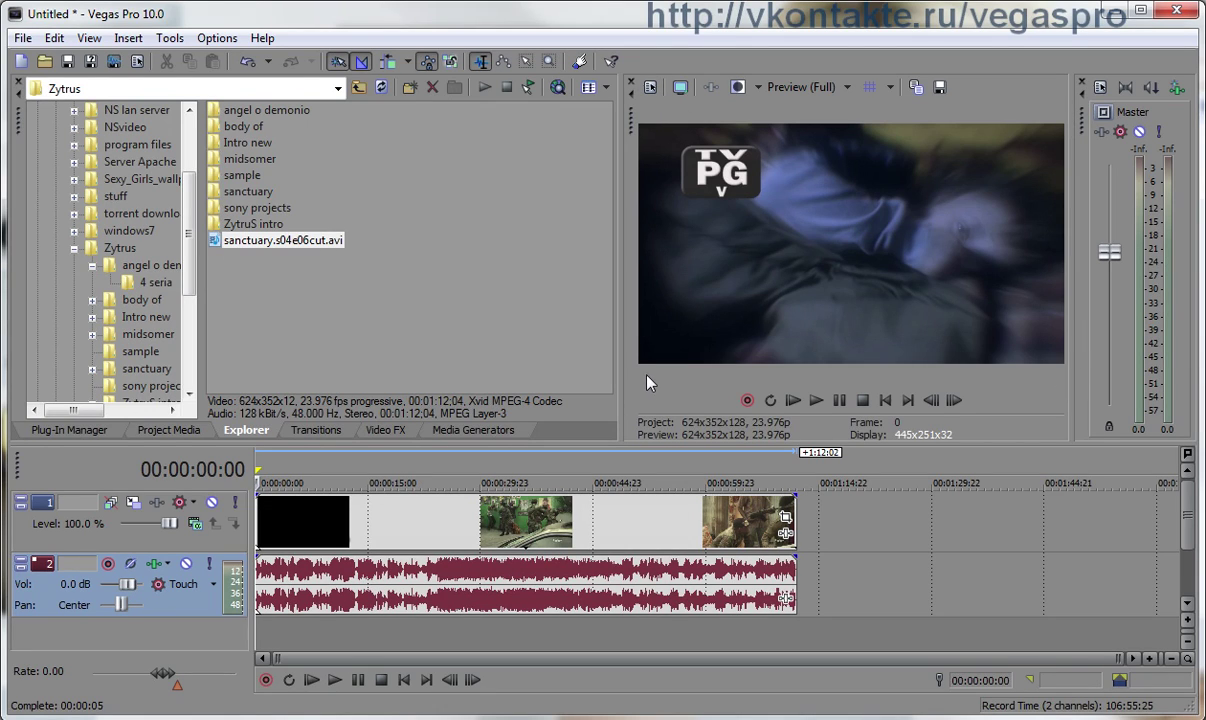
Switch to the Zytrus folder, examine the timecodes and text in subtitles.srt, and close the file
key("alt+Tab")
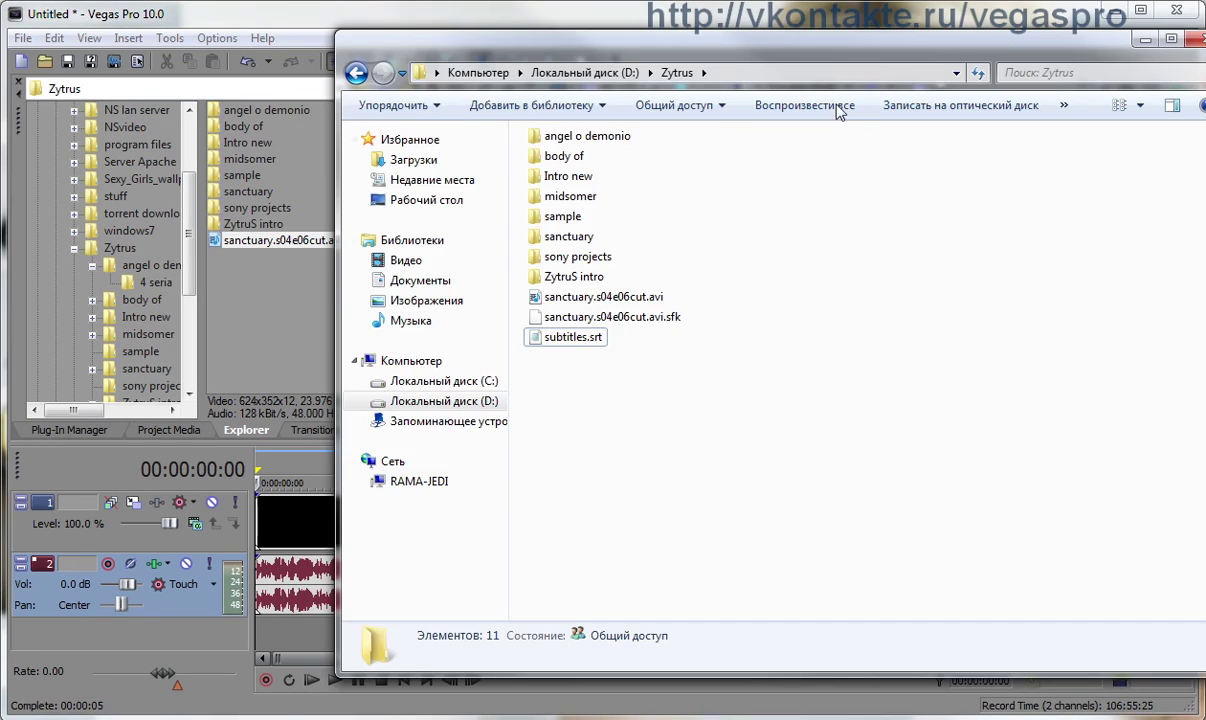
left_click(572, 338)
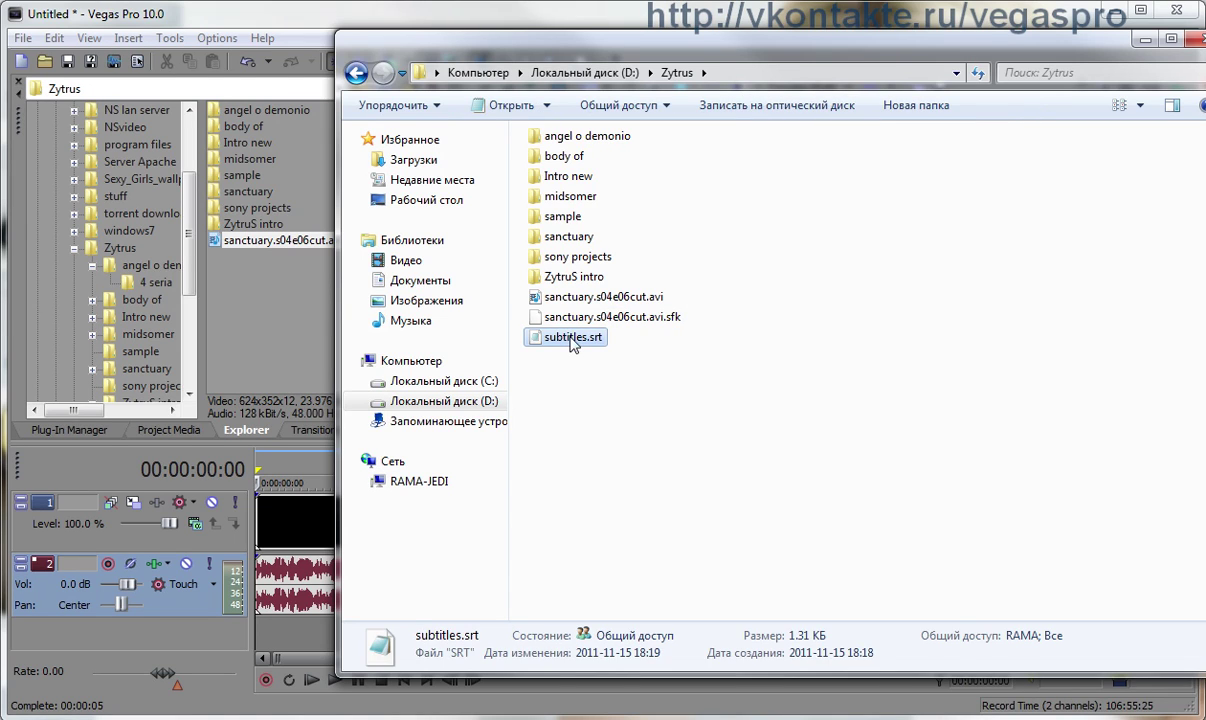
double_click(572, 338)
left_click_drag(178, 78, 292, 551)
left_click(796, 163)
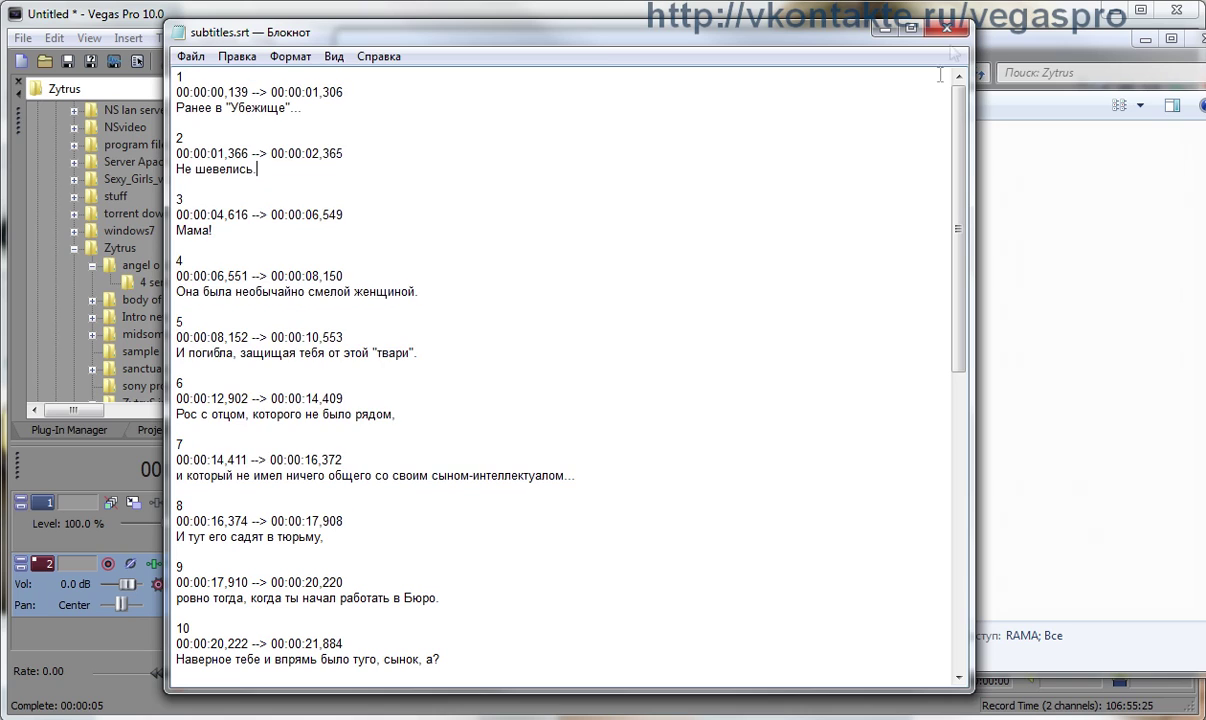
left_click(947, 29)
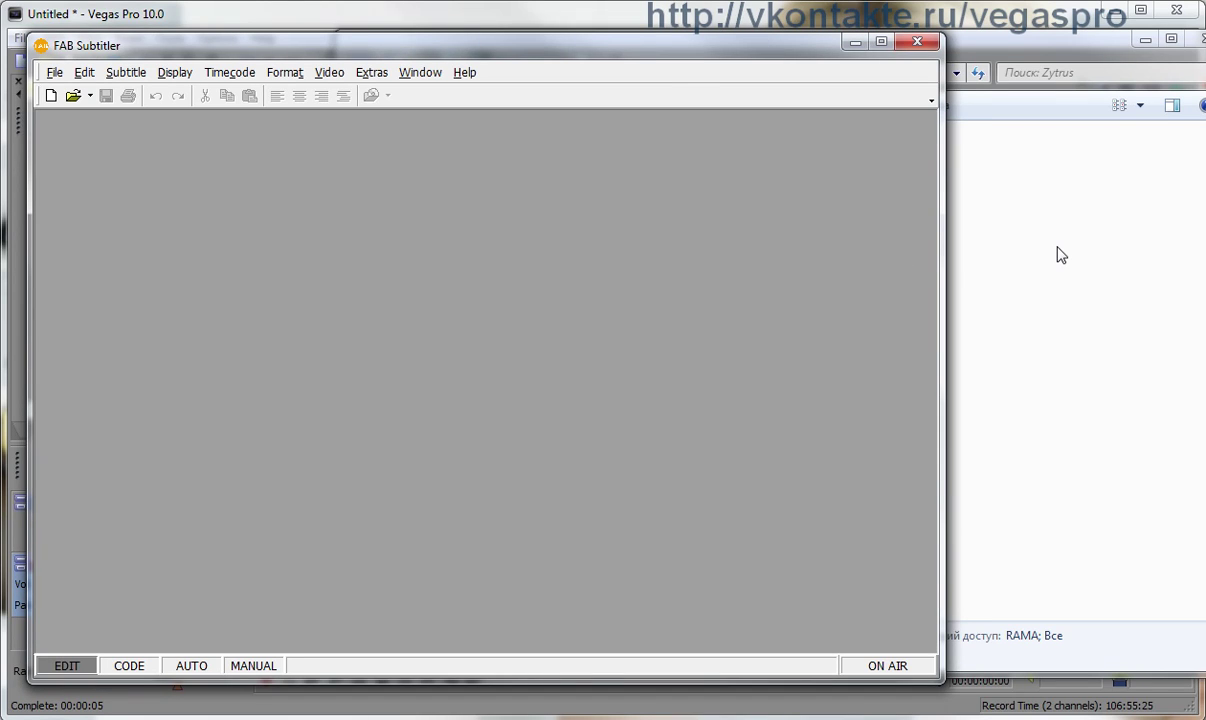
Load subtitles.srt from the Zytrus folder into FAB Subtitler
left_click(1061, 255)
left_click_drag(590, 339, 205, 340)
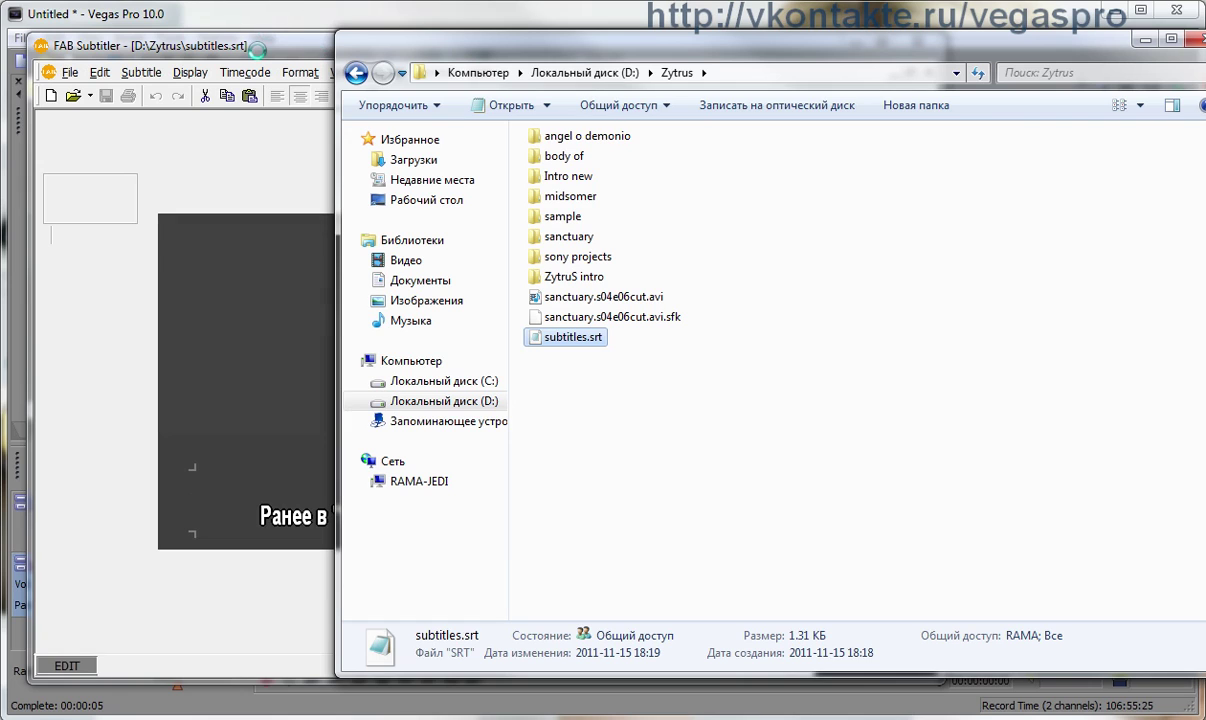
left_click(257, 44)
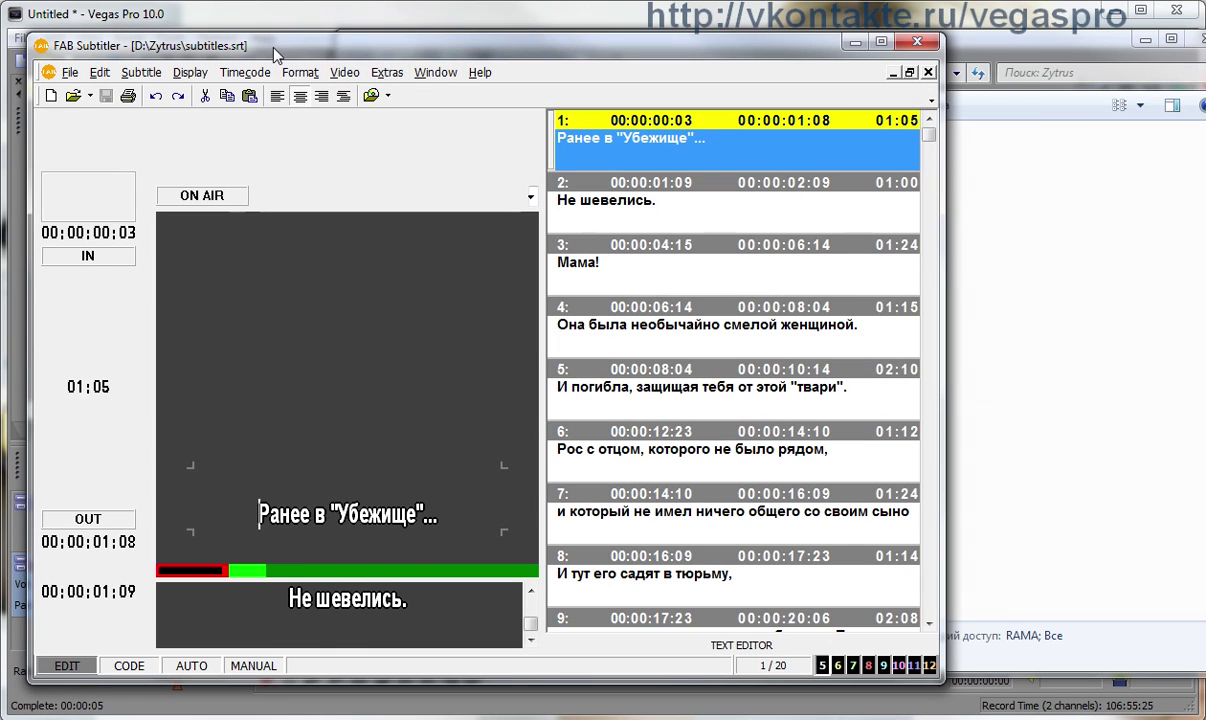
Examine the first few imported subtitles, returning to the first one
left_click(595, 200)
left_click(592, 262)
left_click(596, 322)
left_click(632, 400)
left_click(630, 262)
left_click(630, 200)
left_click(650, 147)
Insert an empty subtitle before the first one and set its out timecode to 00:00:00:03
left_click(141, 72)
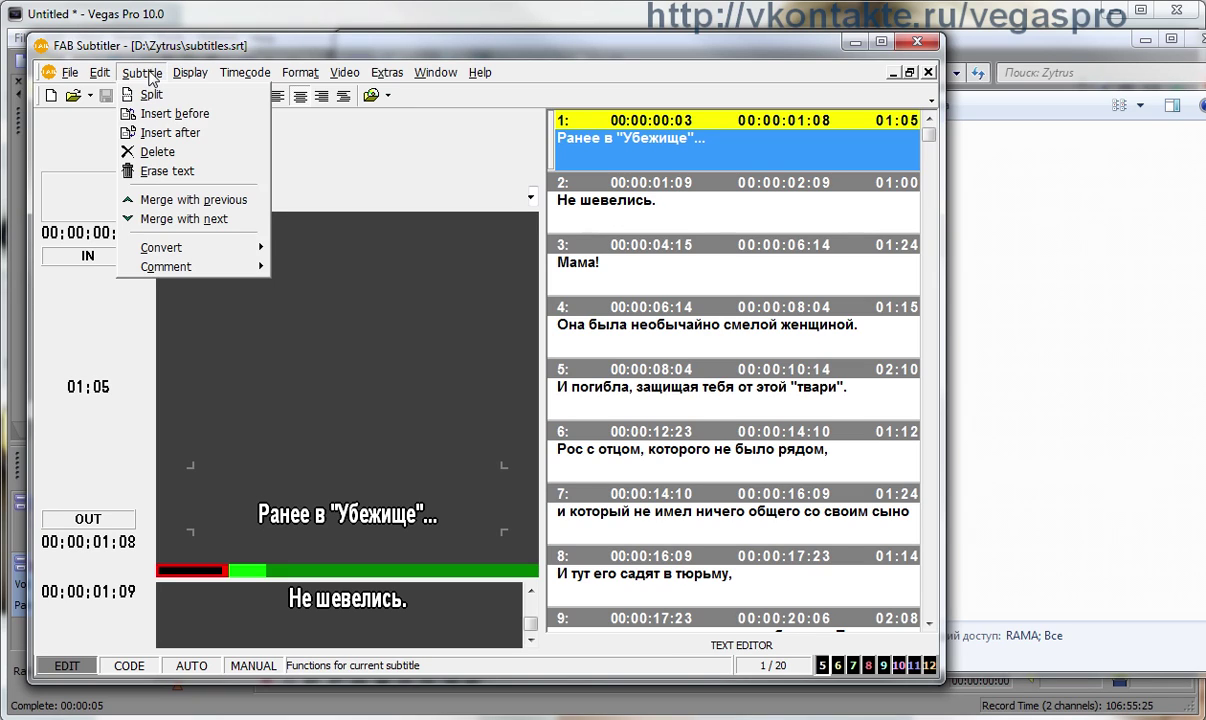
left_click(195, 118)
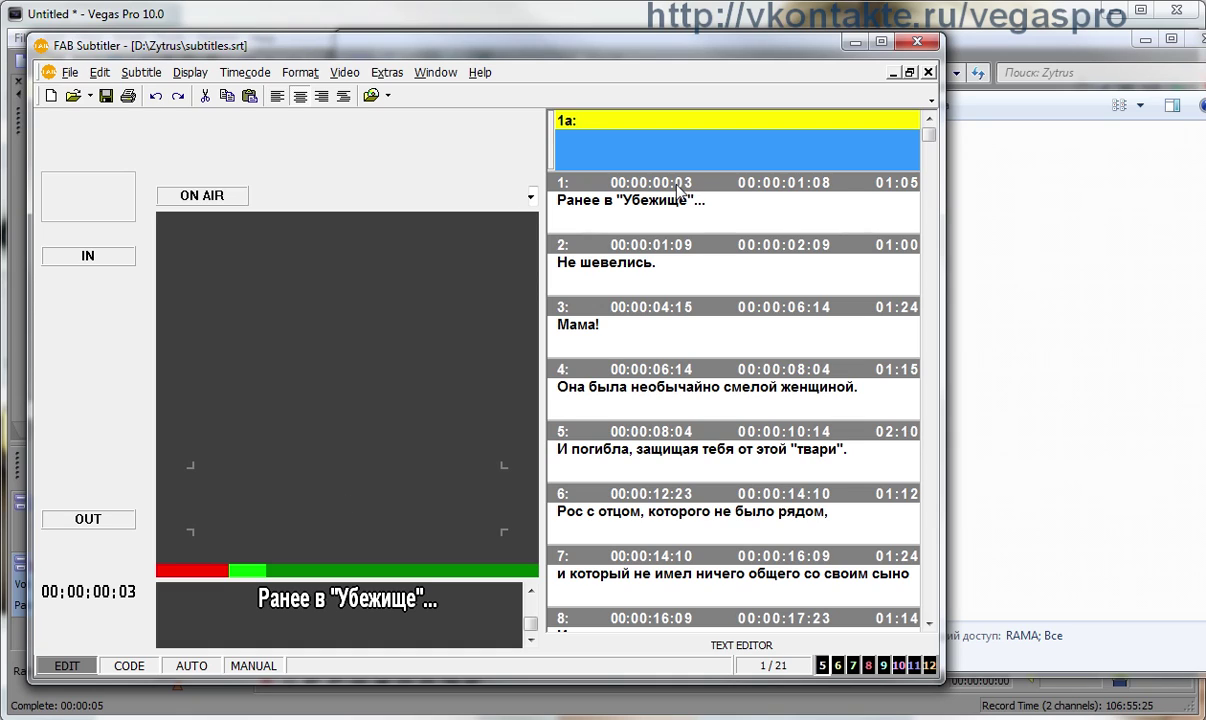
left_click(120, 519)
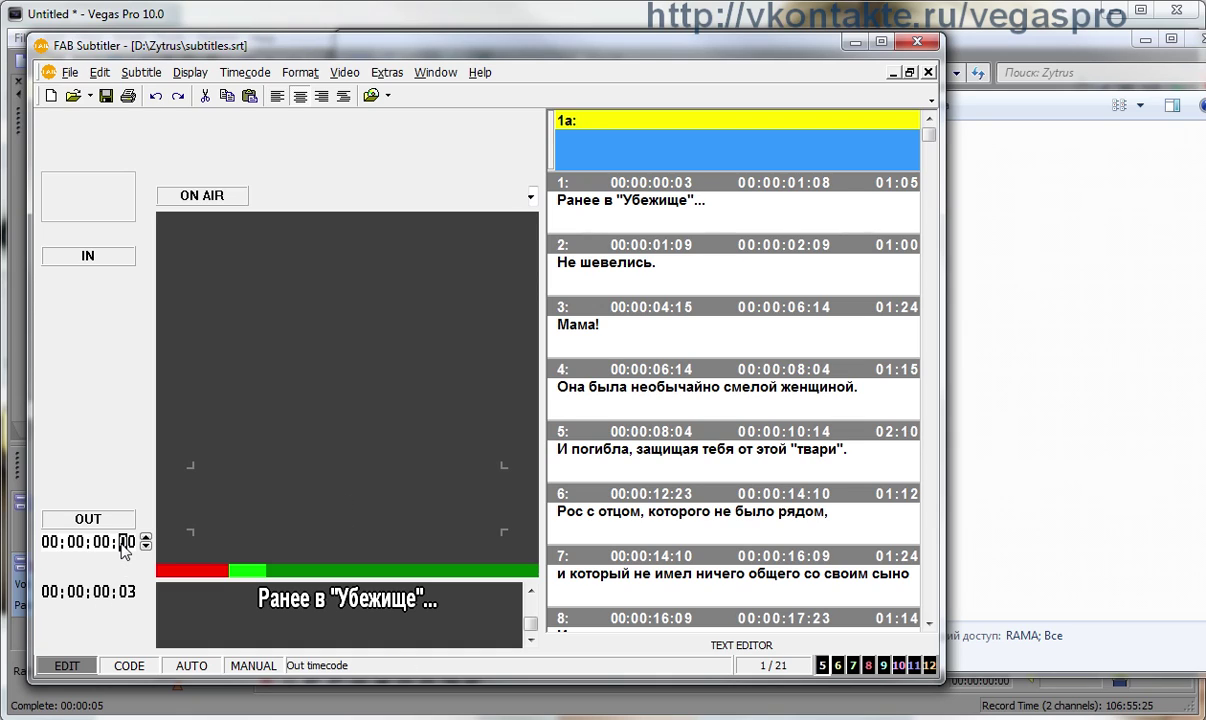
left_click(100, 519)
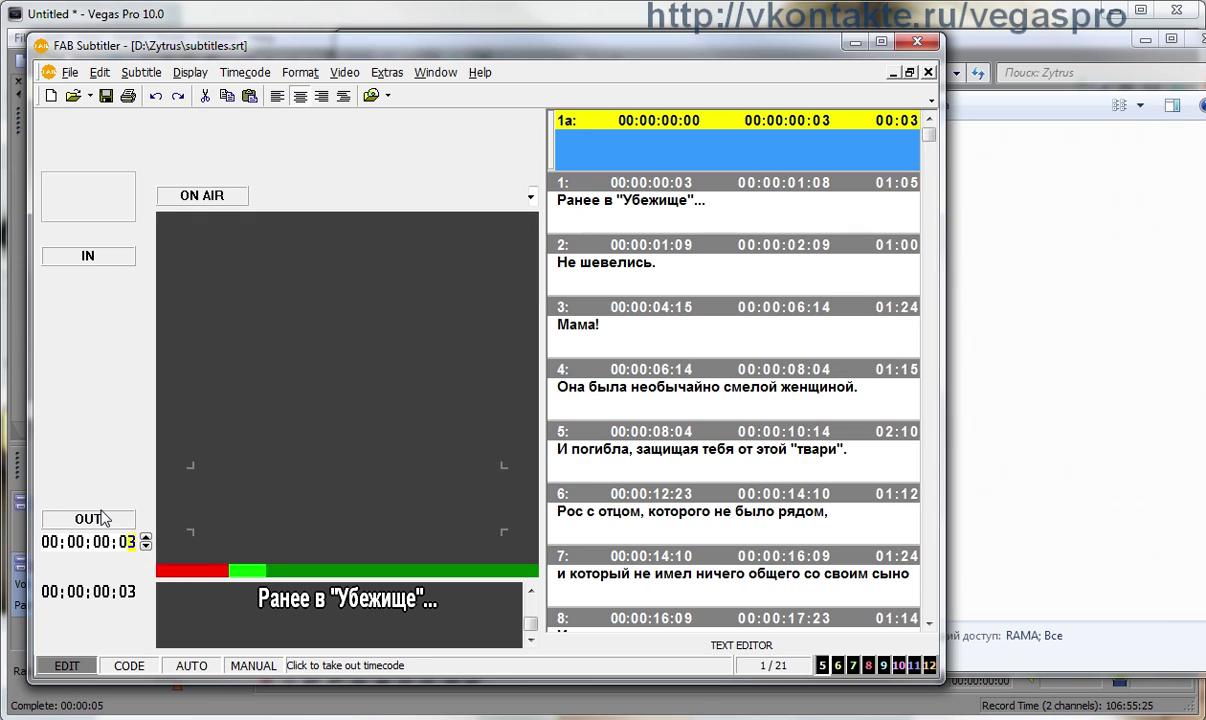
Compare the timecodes of the inserted empty subtitle with those of the subtitles that follow it
left_click(660, 204)
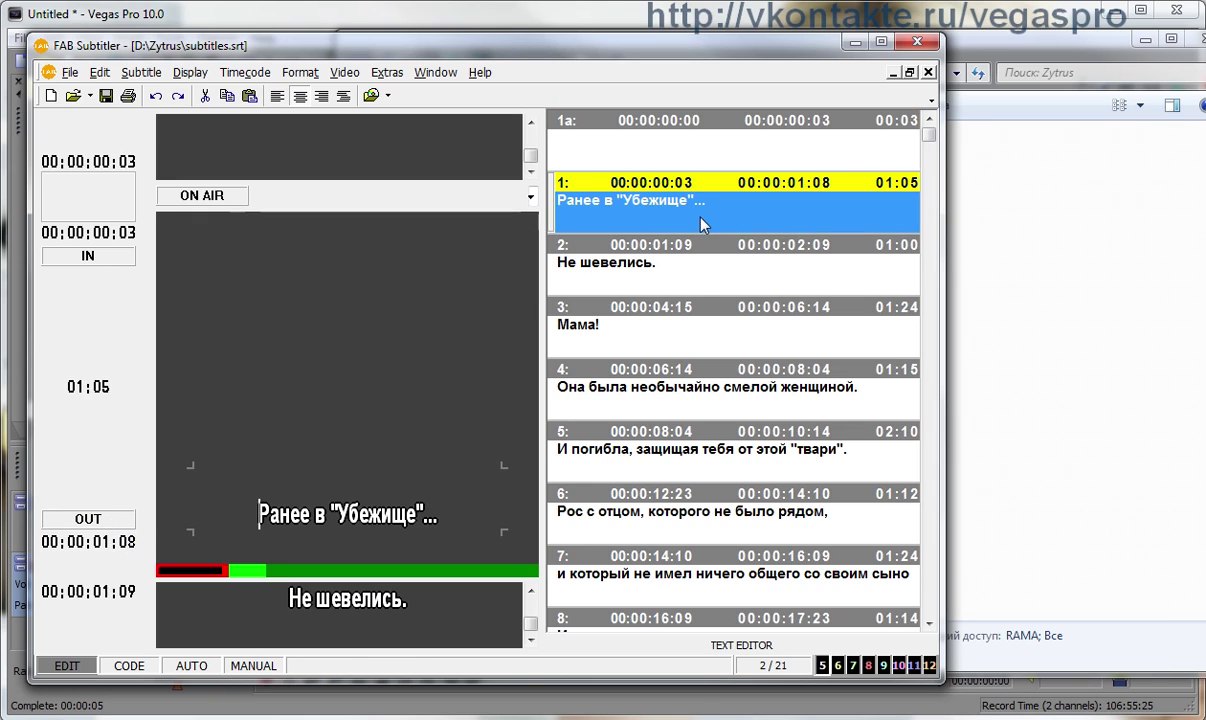
left_click(660, 142)
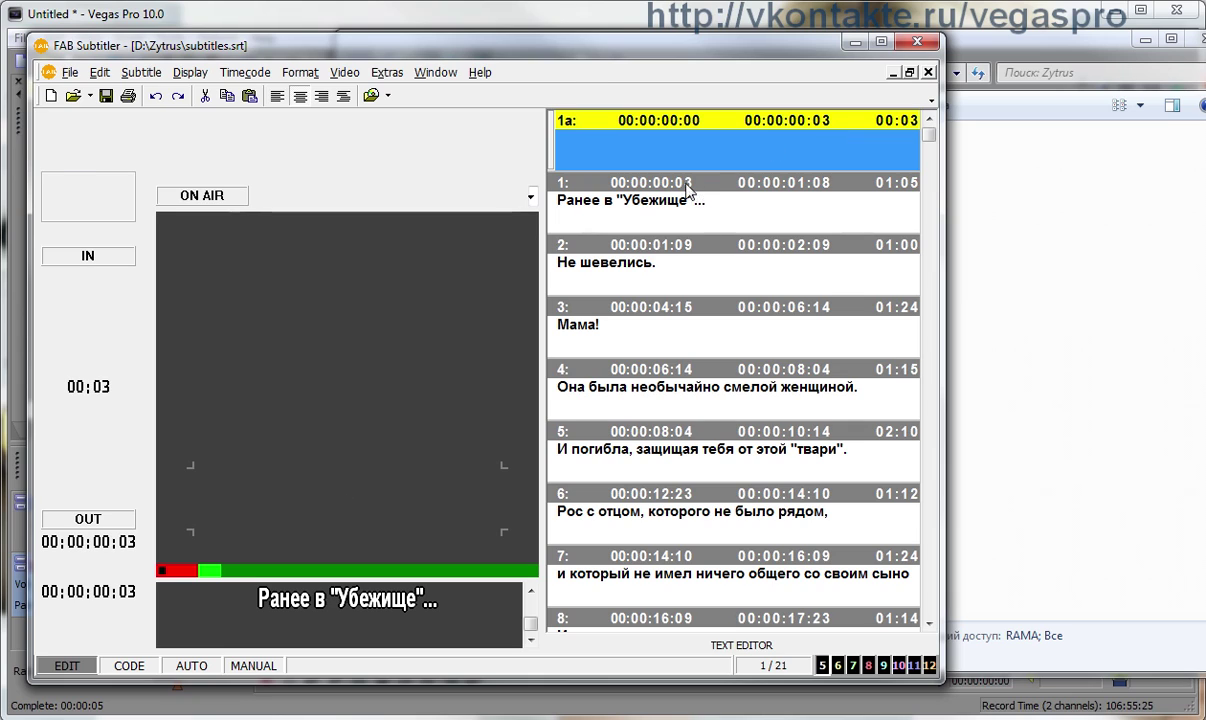
left_click(655, 183)
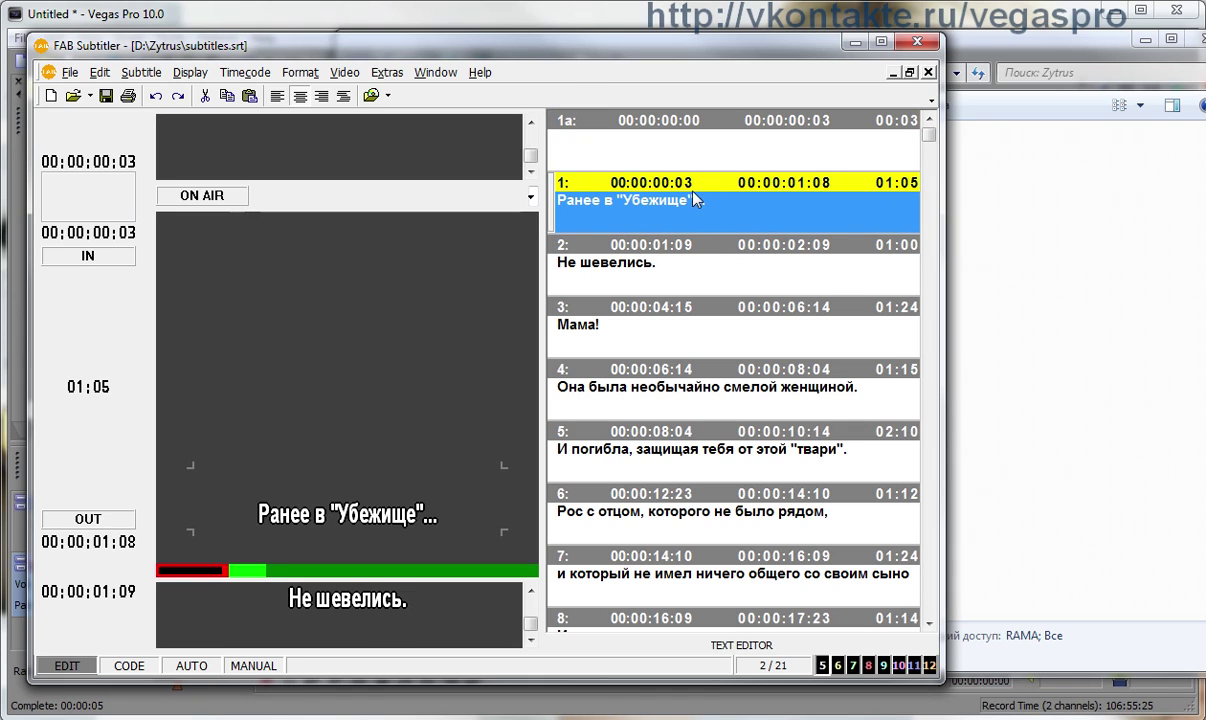
left_click(684, 276)
left_click(683, 222)
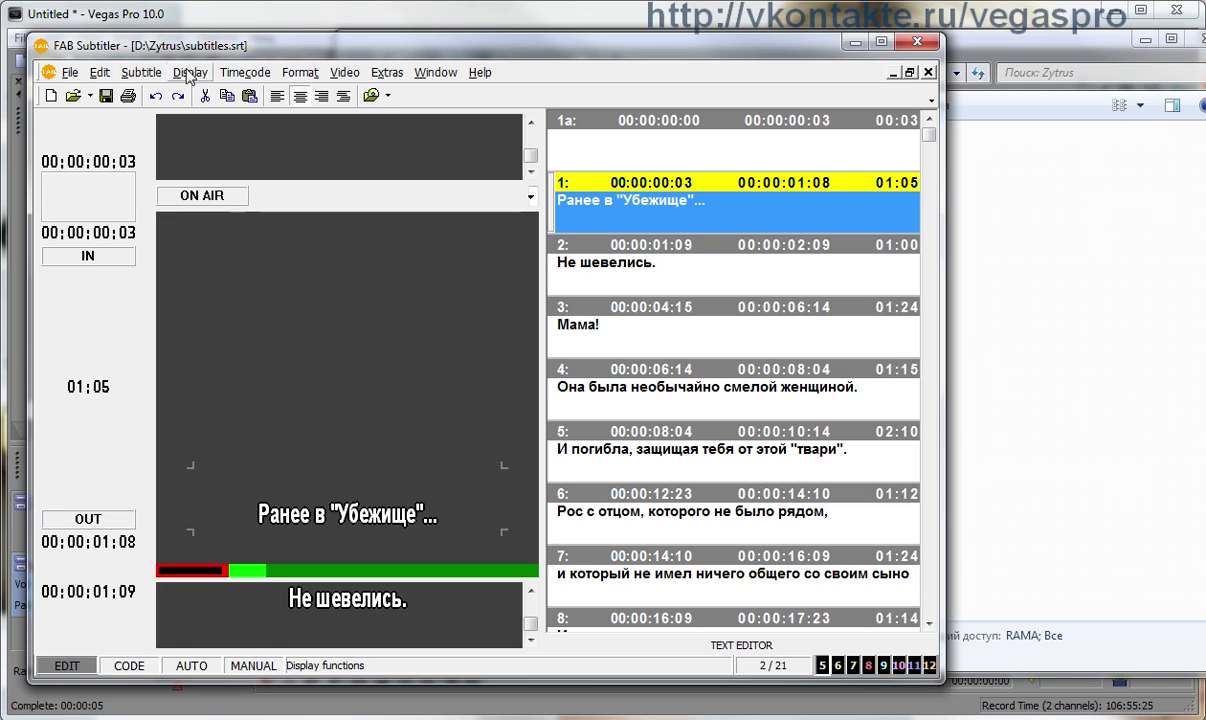
Start exporting the subtitle file and have the subtitles renumbered
left_click(70, 73)
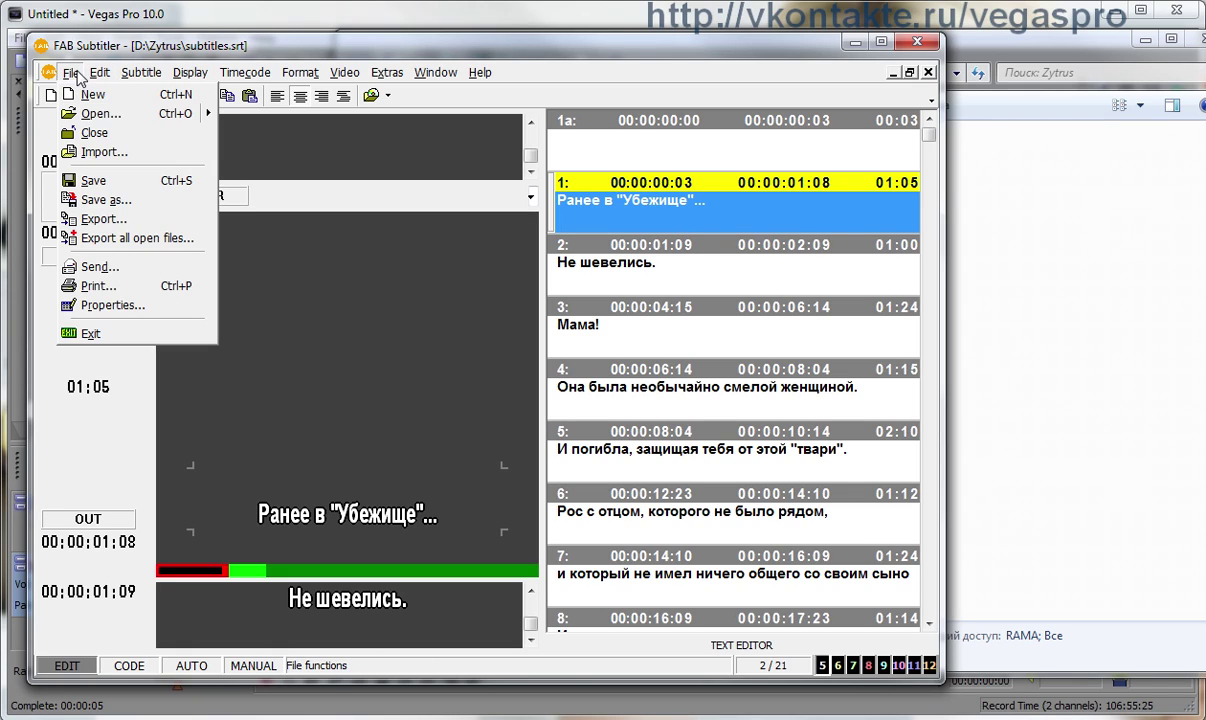
left_click(92, 219)
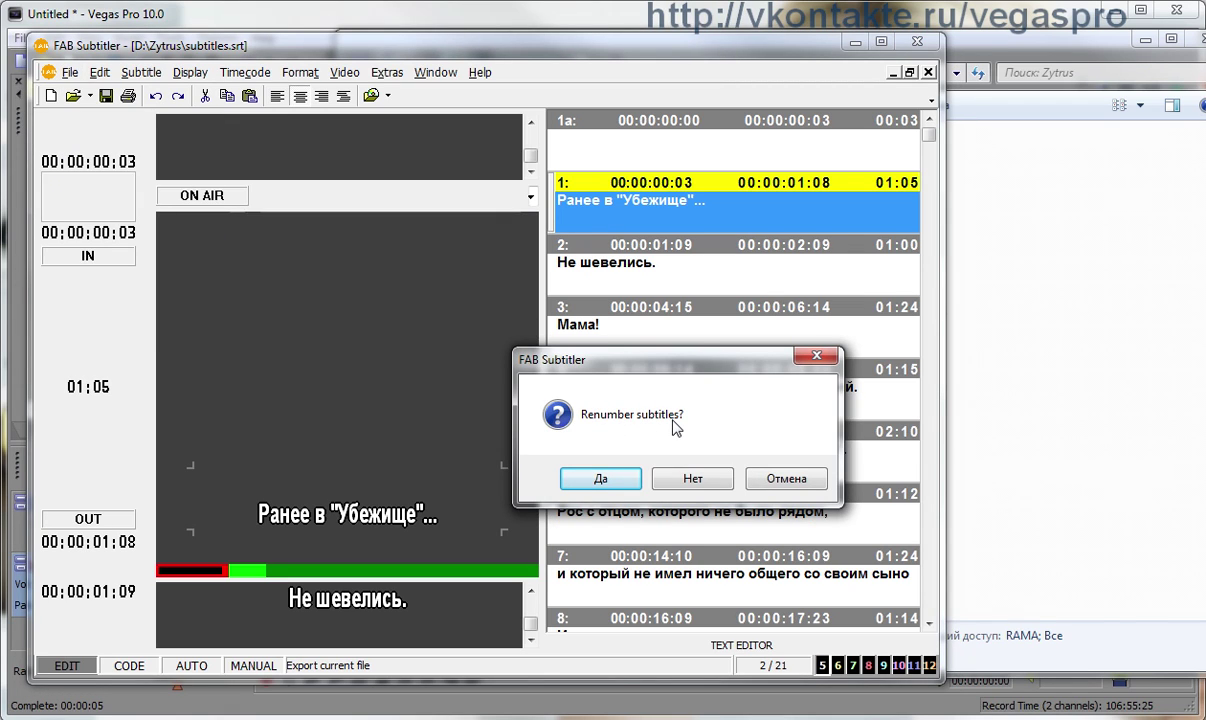
left_click(592, 476)
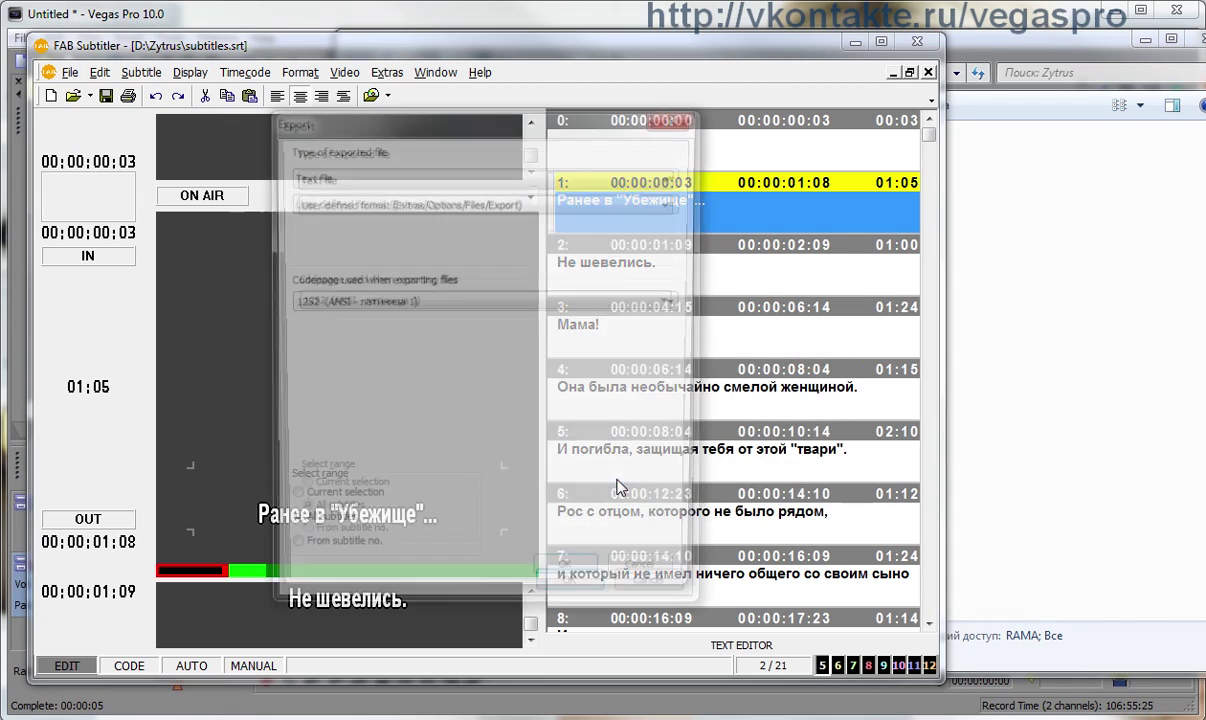
Export as a Special EBU STL N19 File of the type "EBU STL N19 file for Arte", saved as subtitles.stl in the Zytrus folder
left_click(395, 178)
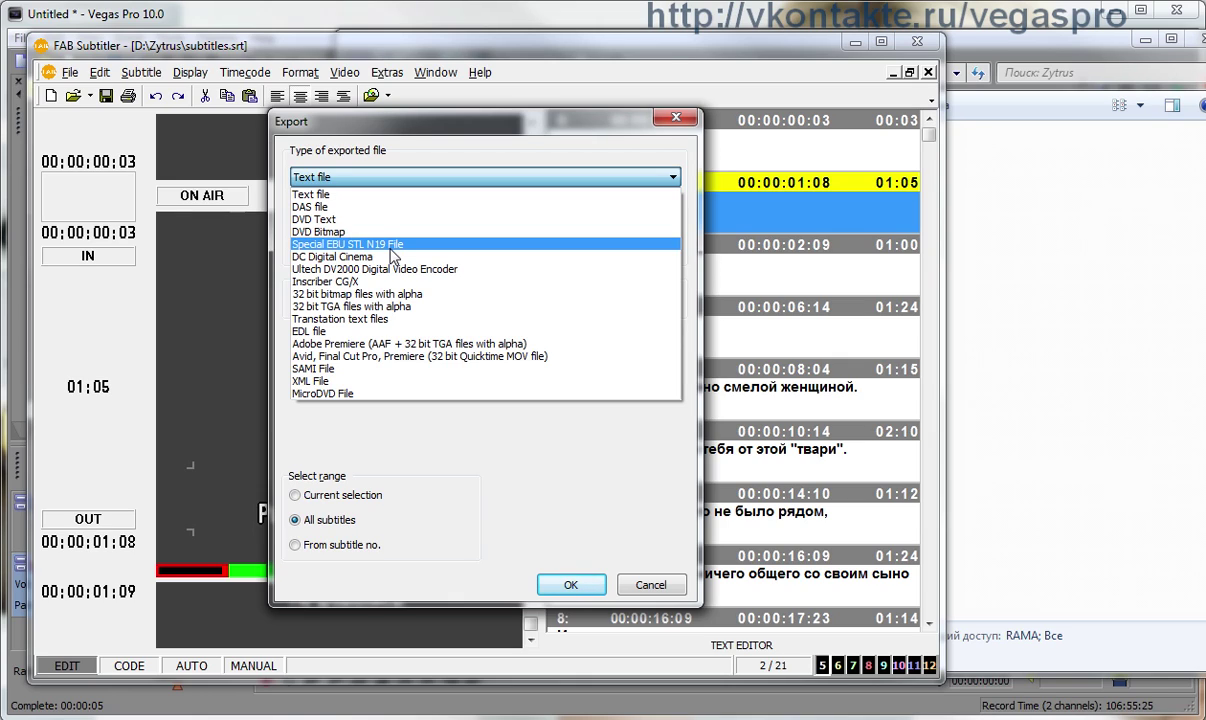
left_click(392, 257)
left_click(372, 203)
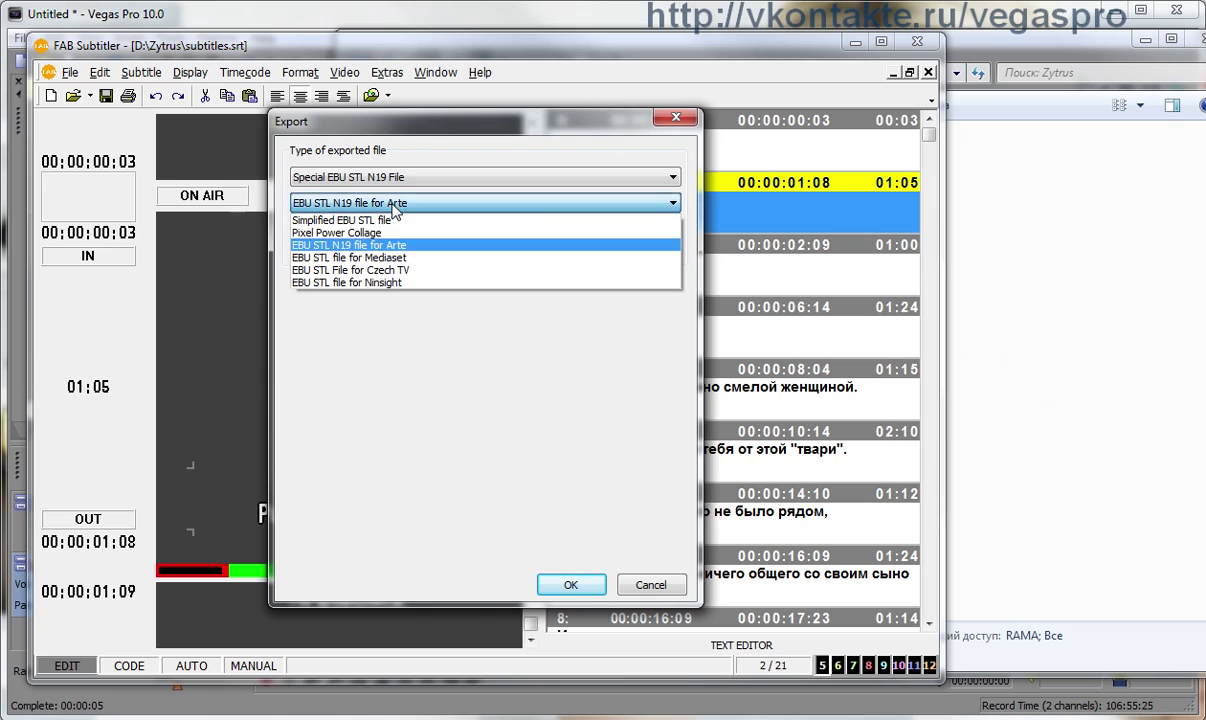
left_click(391, 247)
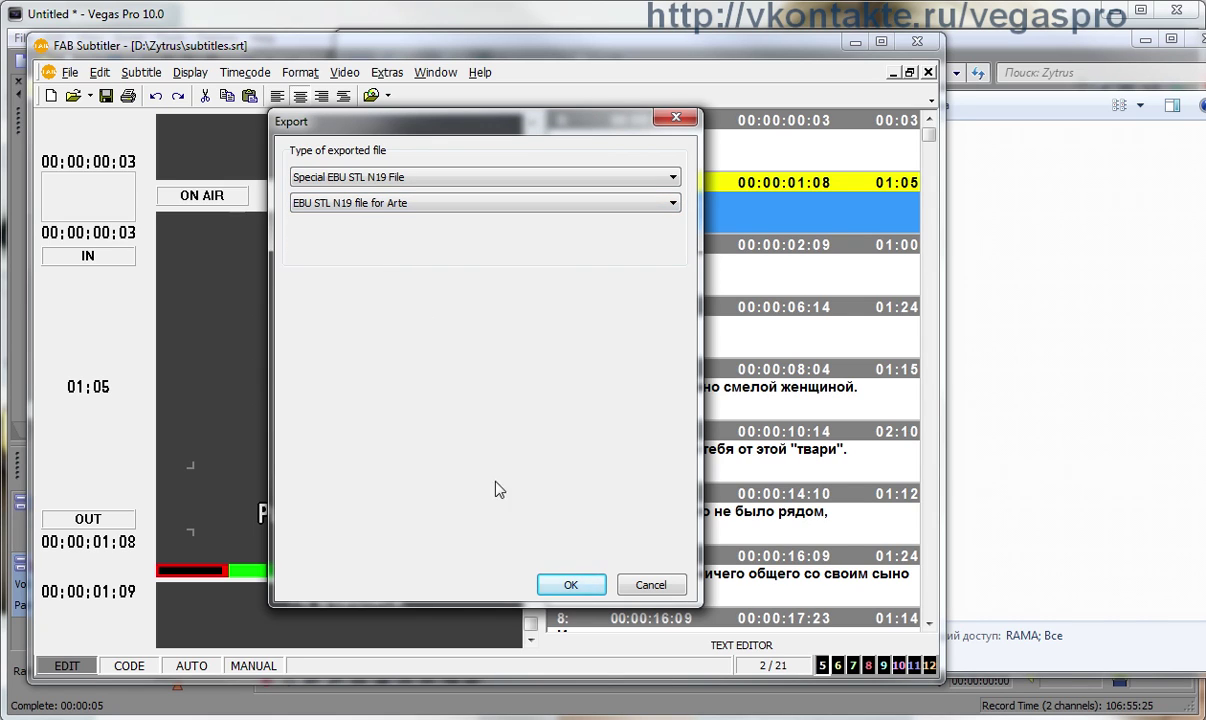
left_click(570, 586)
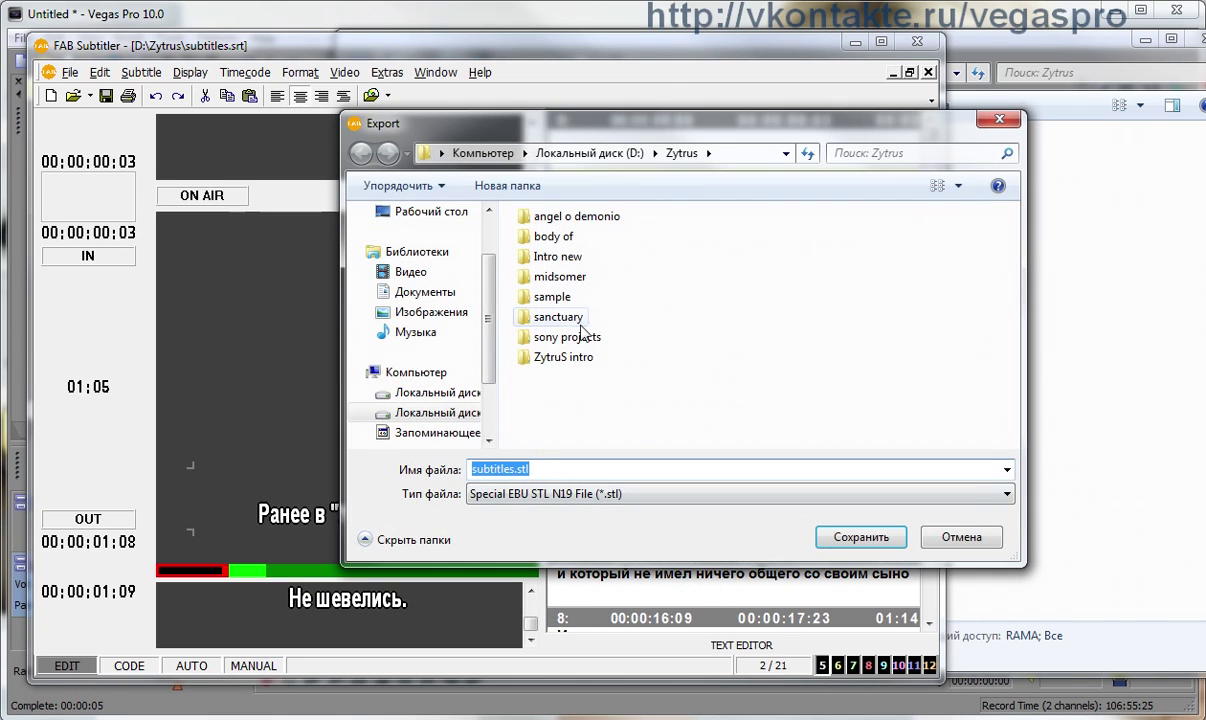
left_click(522, 471)
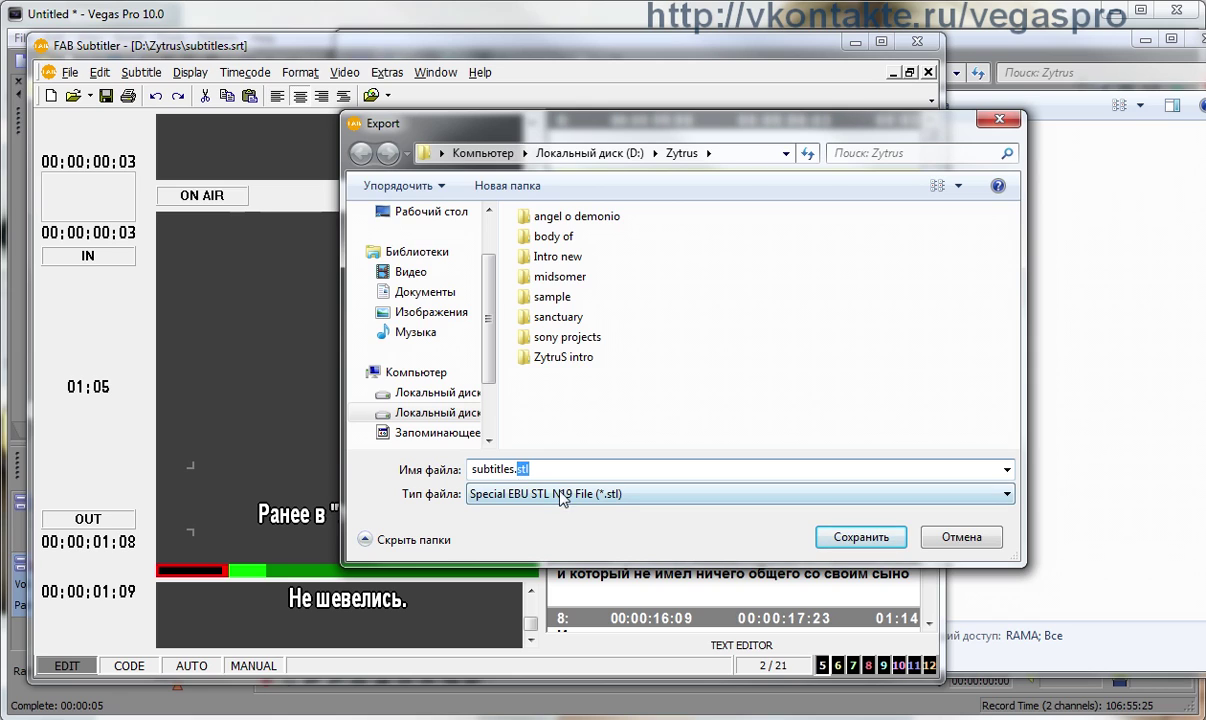
left_click(858, 537)
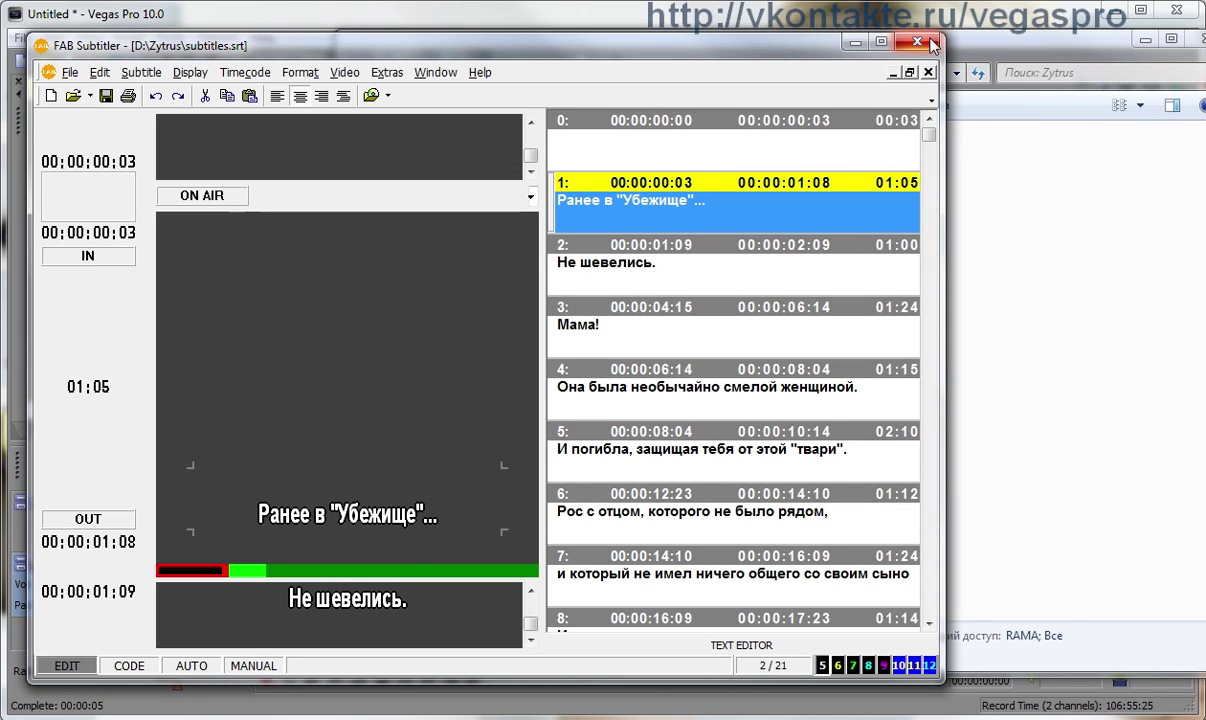
Check the Zytrus folder for the exported subtitles.stl and close FAB Subtitler without saving the changes to subtitles.srt
left_click(945, 242)
left_click(577, 360)
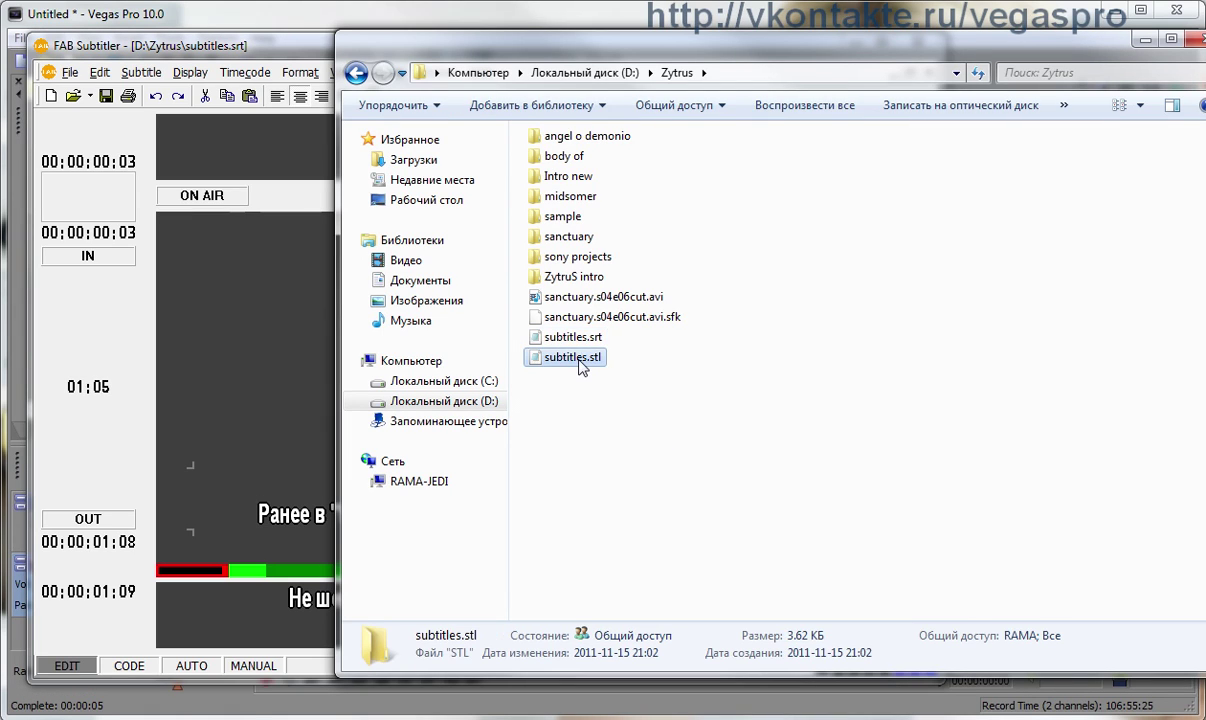
left_click(280, 52)
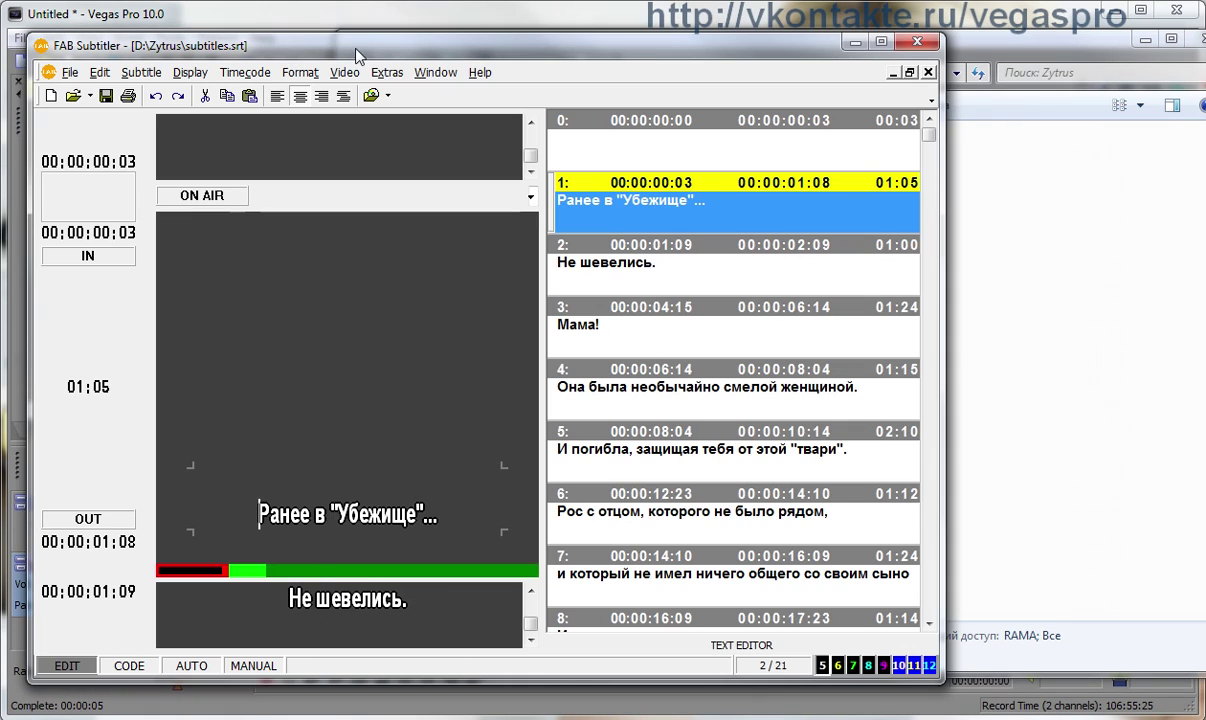
left_click(916, 42)
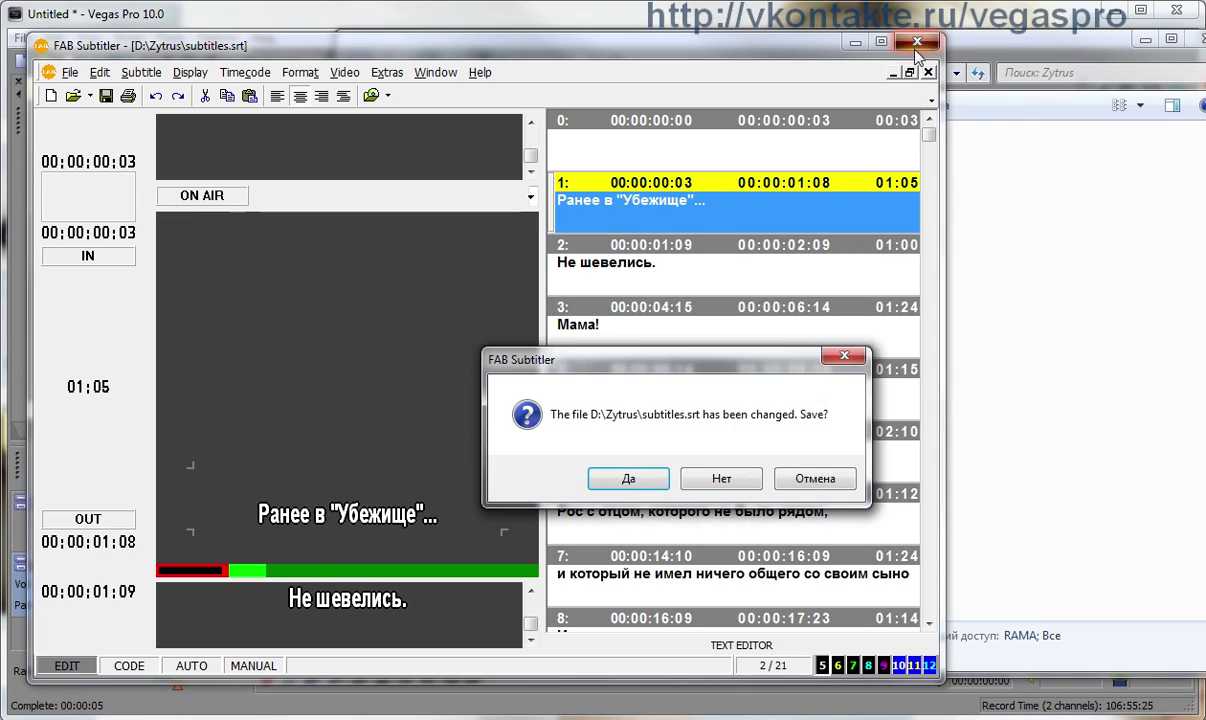
left_click(749, 487)
Switch to Vegas Pro and apply the Boris RED plug-in to the video clip on track 1
left_click(260, 20)
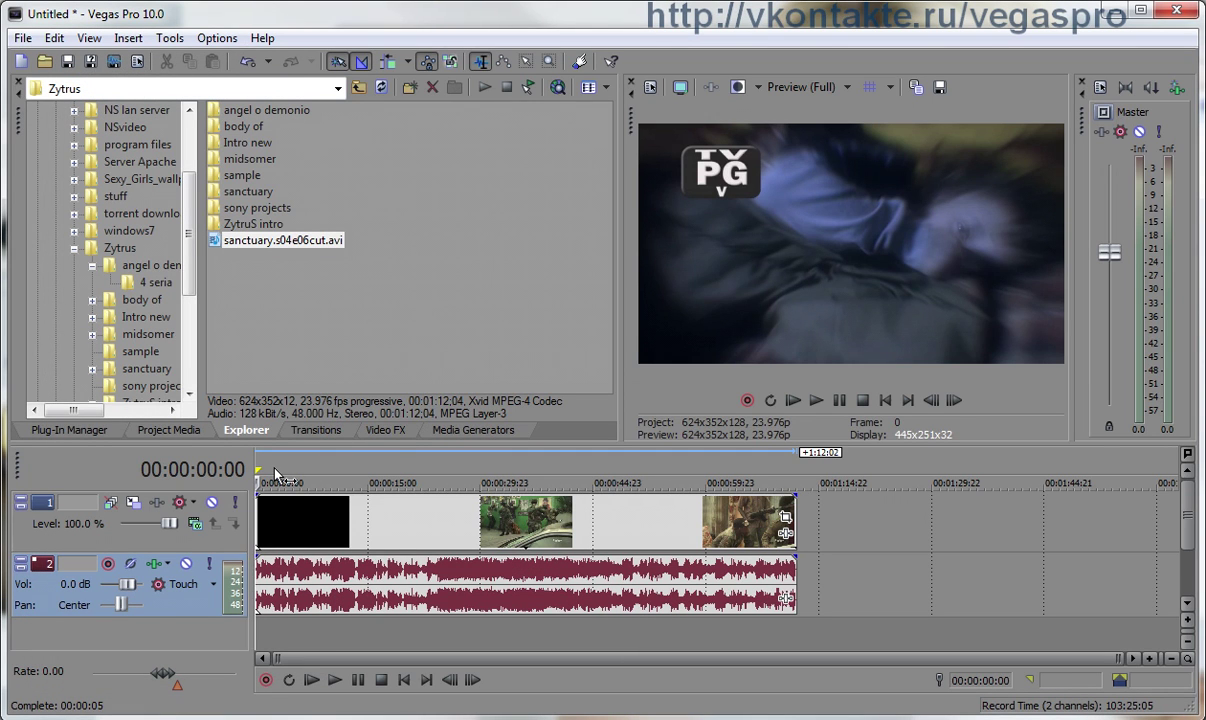
left_click(86, 432)
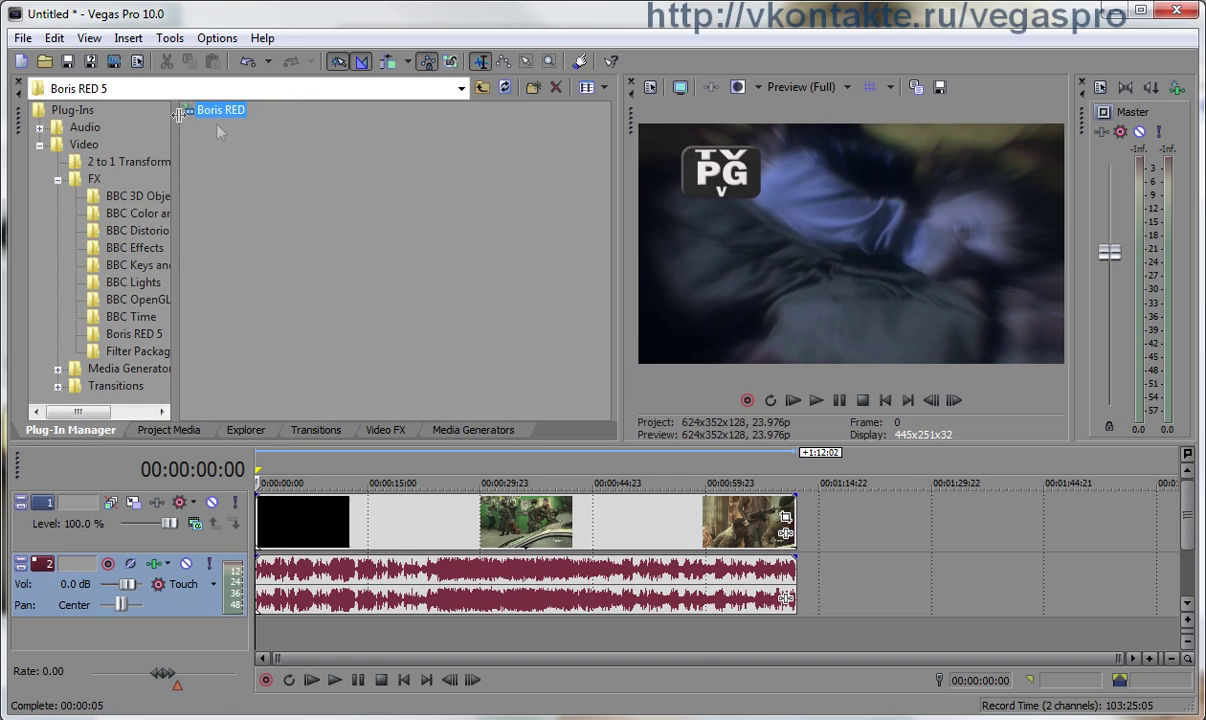
left_click_drag(204, 108, 344, 534)
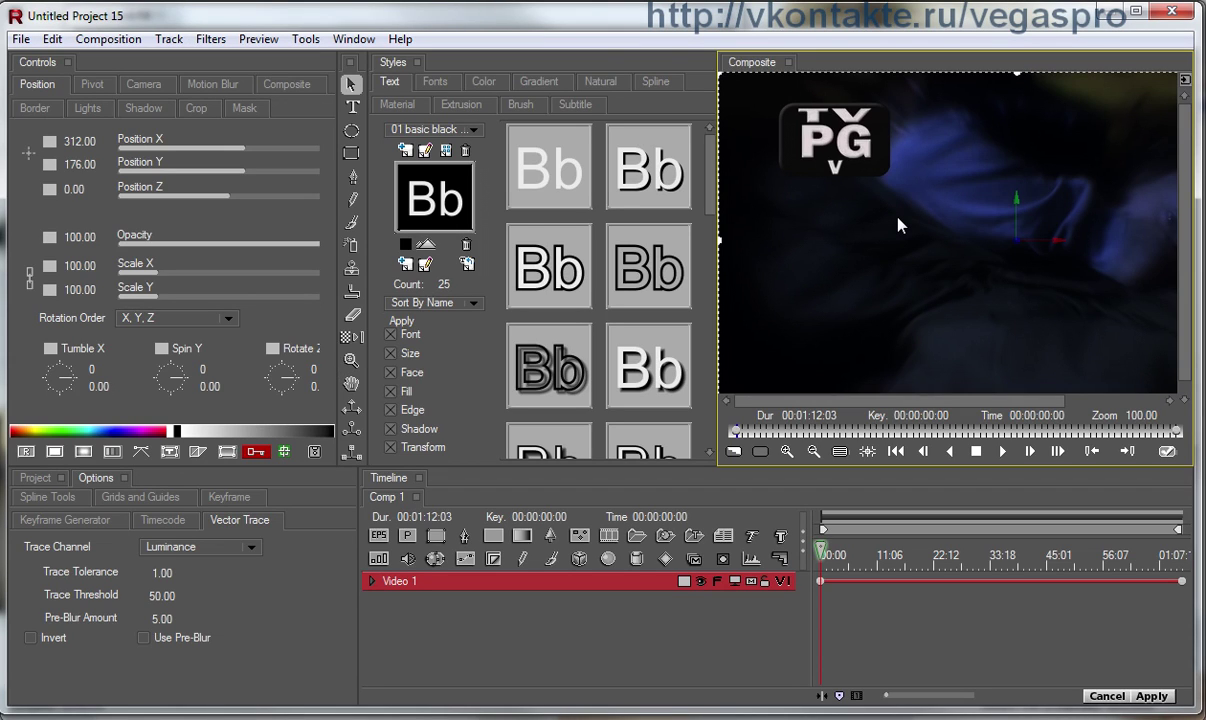
Import the subtitle file subtitles.stl from the Zytrus folder
left_click(19, 41)
mouse_move(68, 268)
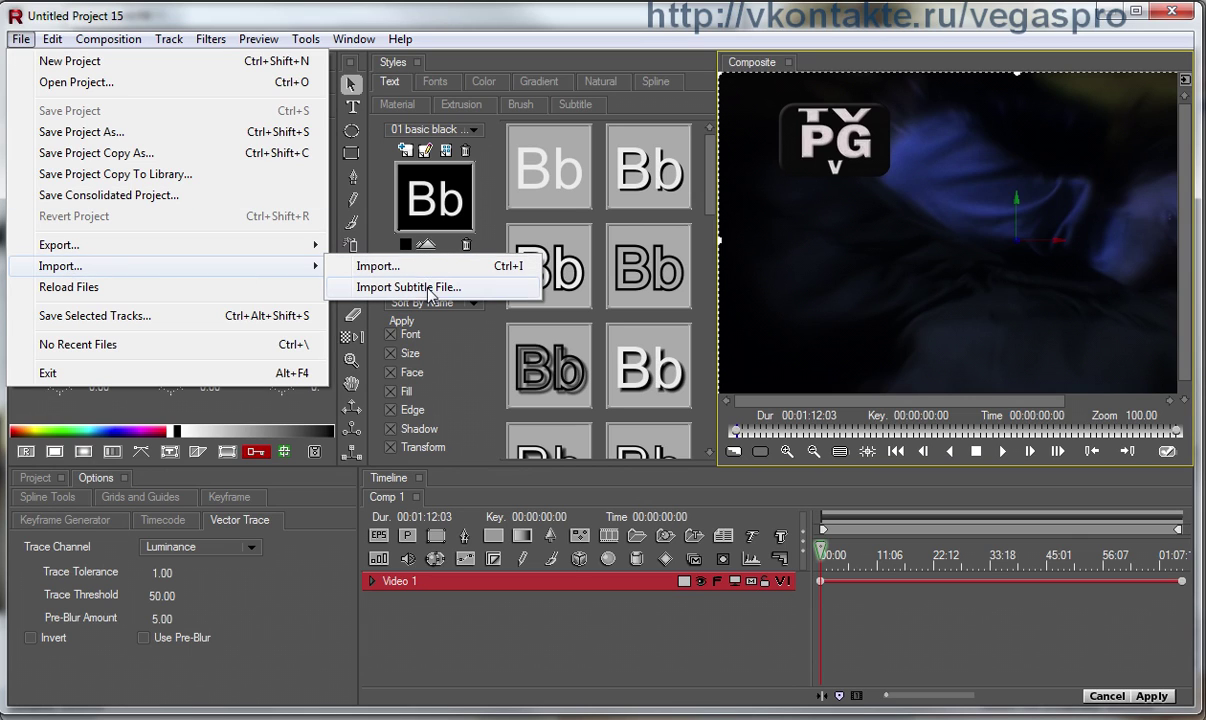
left_click(430, 288)
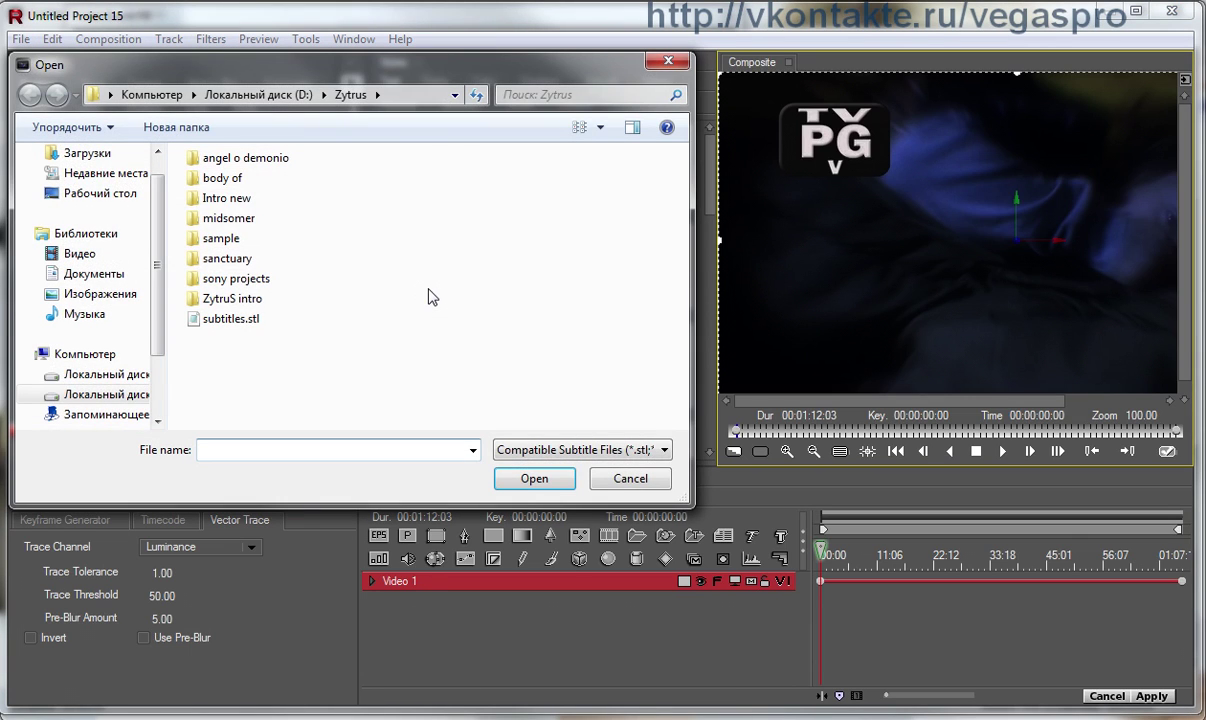
left_click(229, 320)
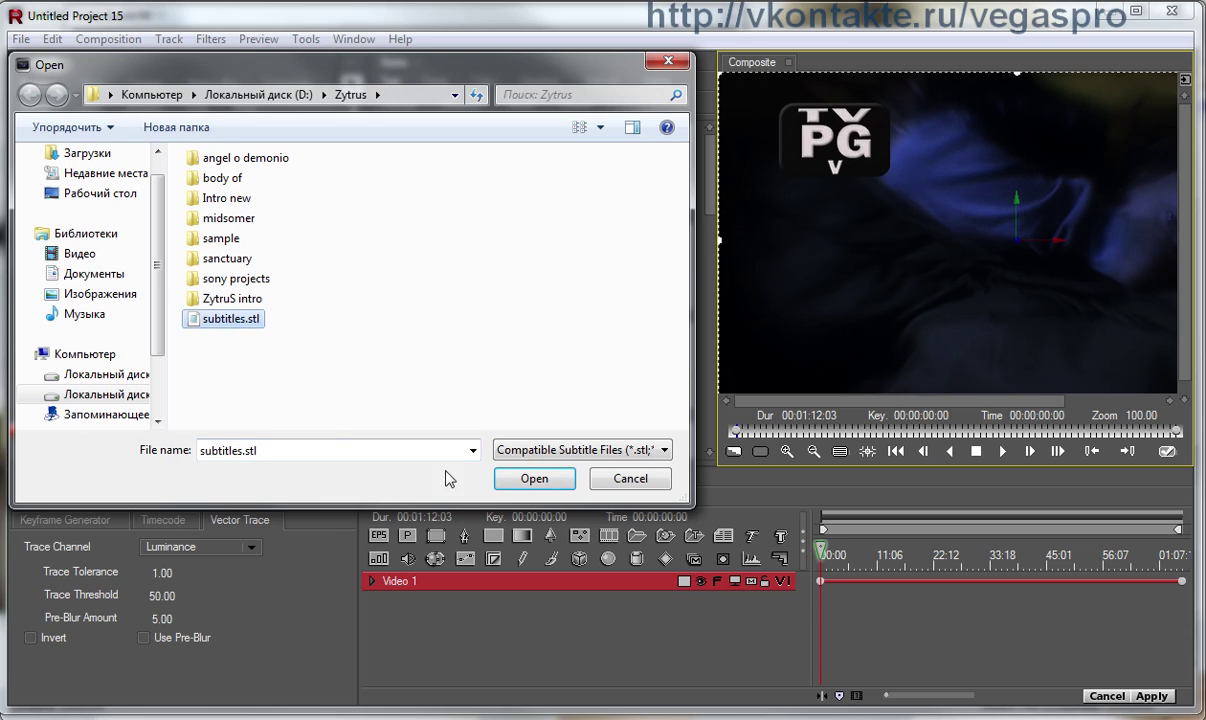
left_click(523, 481)
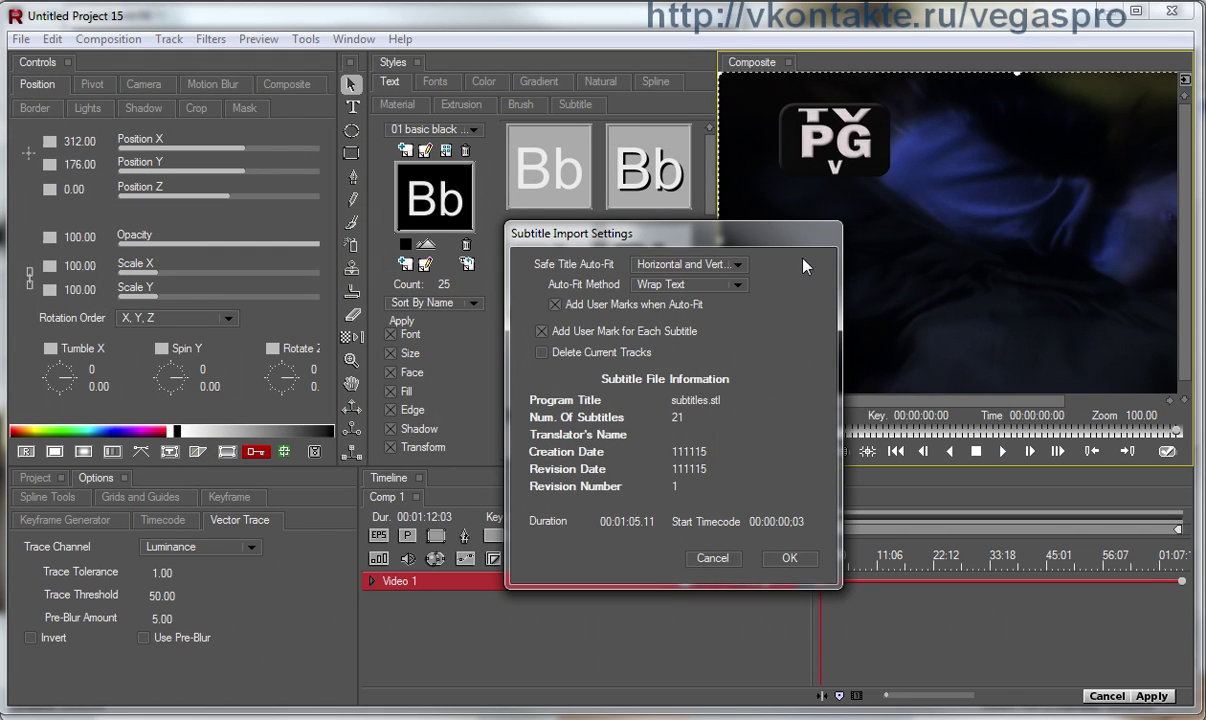
Keep Safe Title Auto-Fit at Horizontal and Vertical with the Wrap Text method, and accept the subtitle import settings
left_click(746, 264)
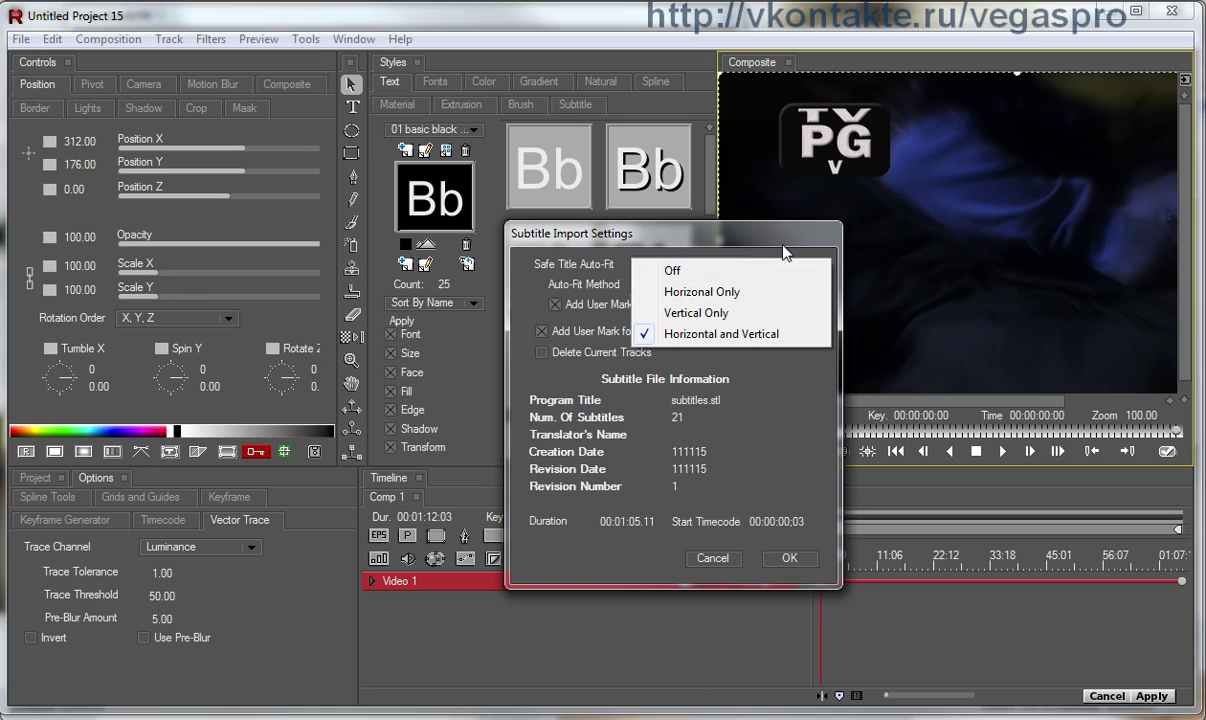
left_click(785, 252)
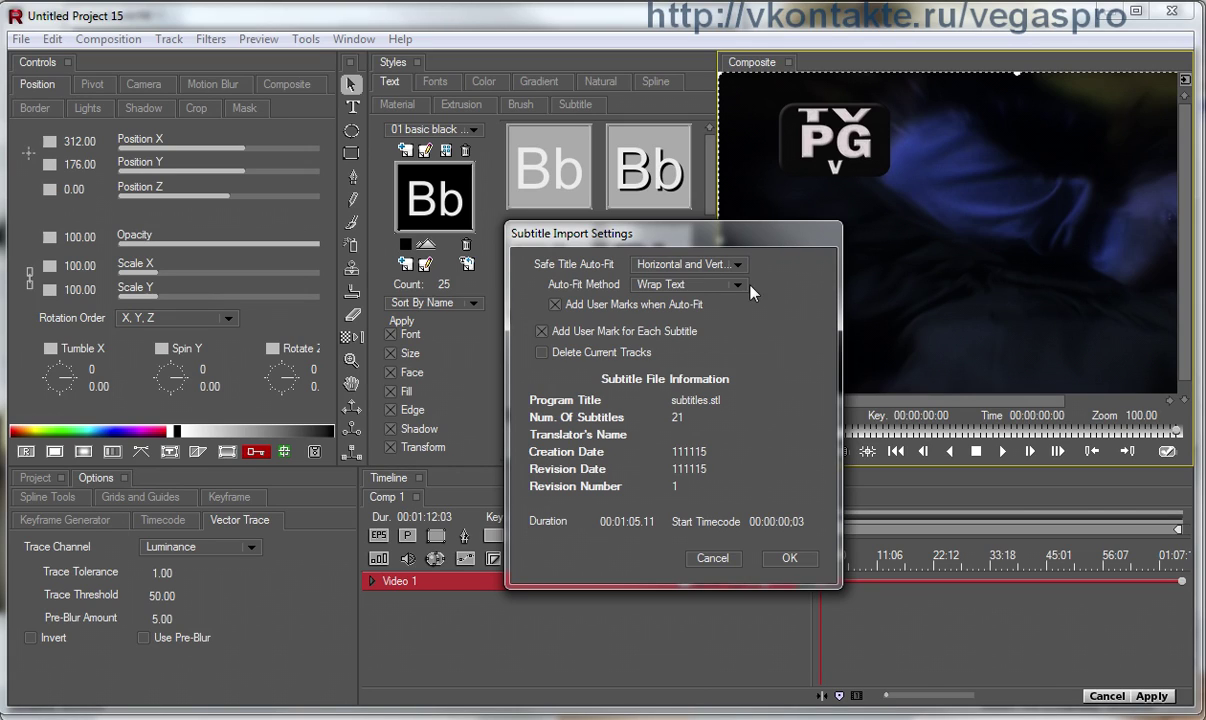
left_click(740, 286)
left_click(800, 279)
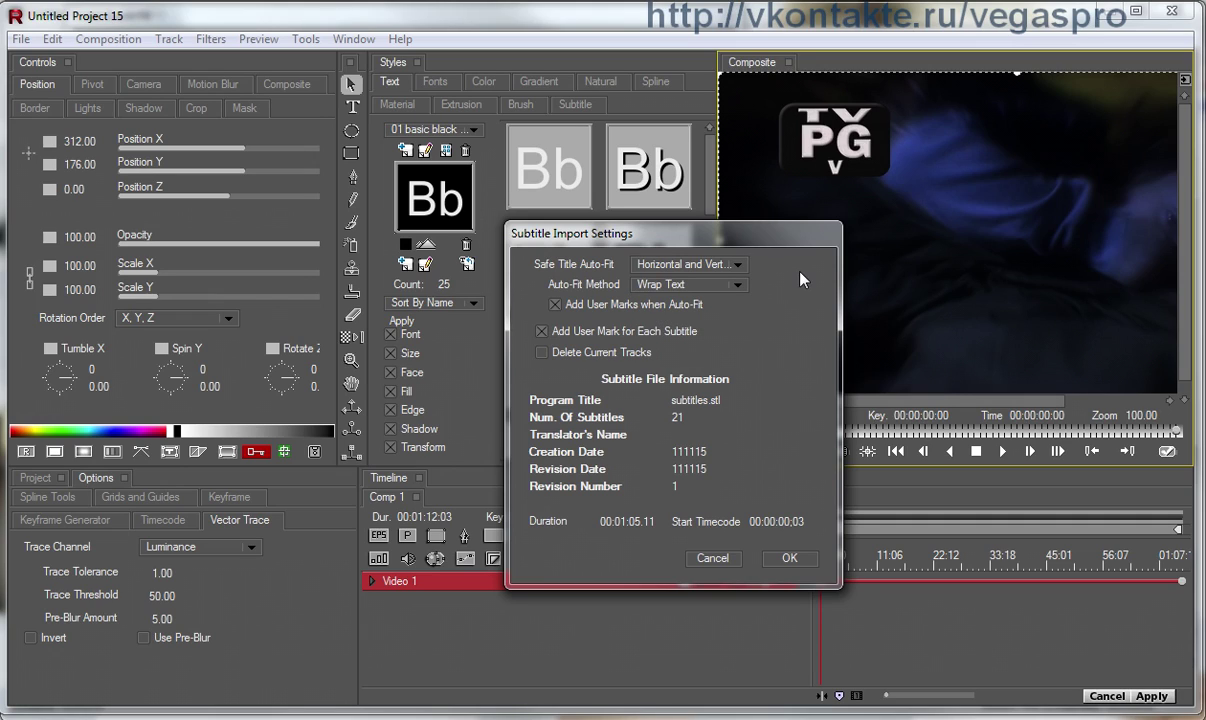
left_click(542, 353)
left_click(796, 558)
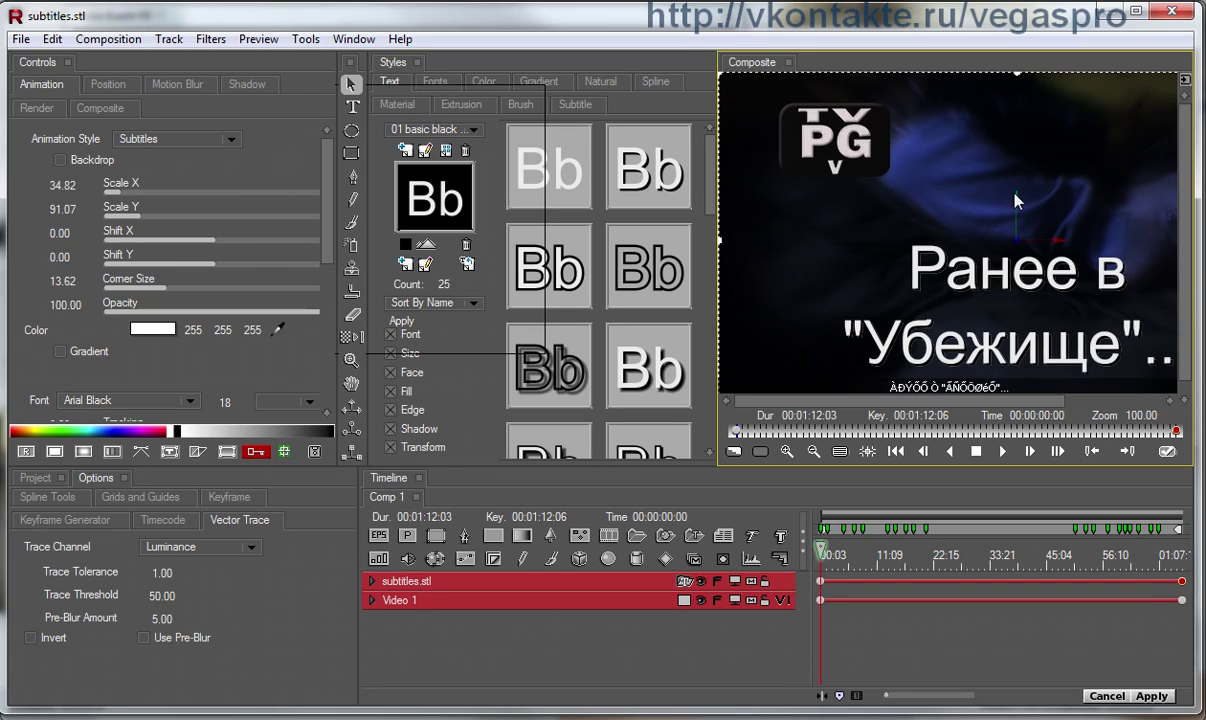
scroll(993, 210, "down", 1)
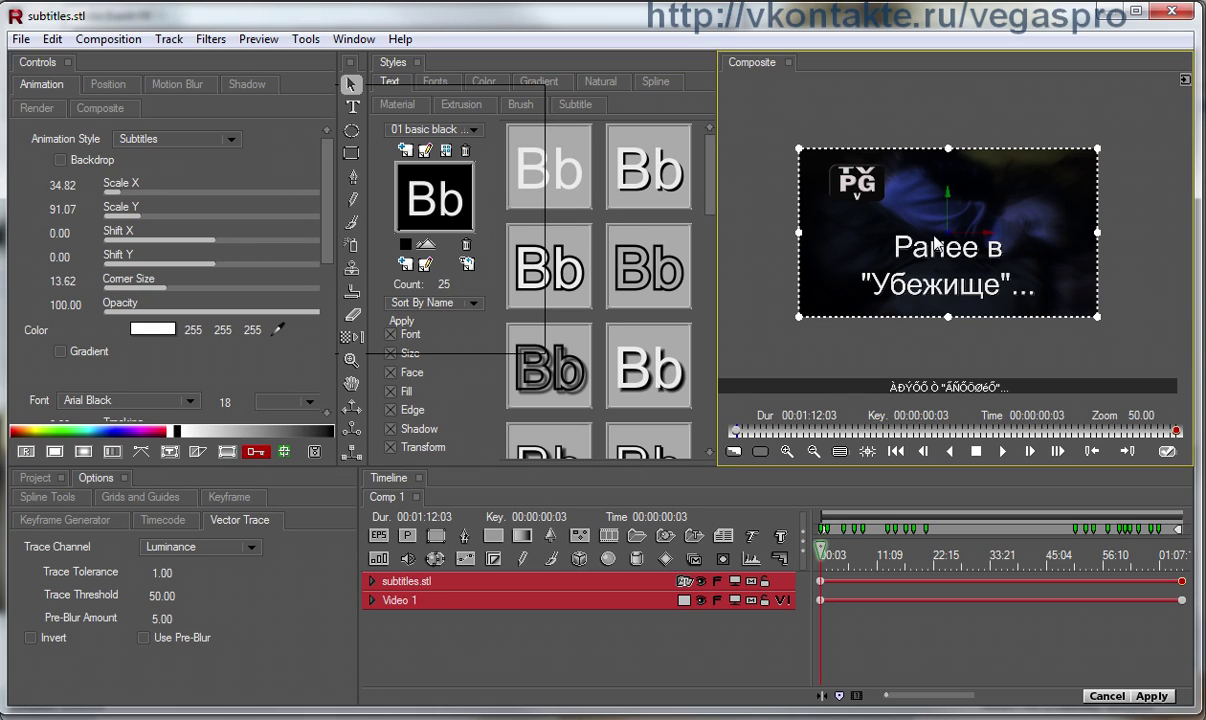
scroll(934, 241, "up", 1)
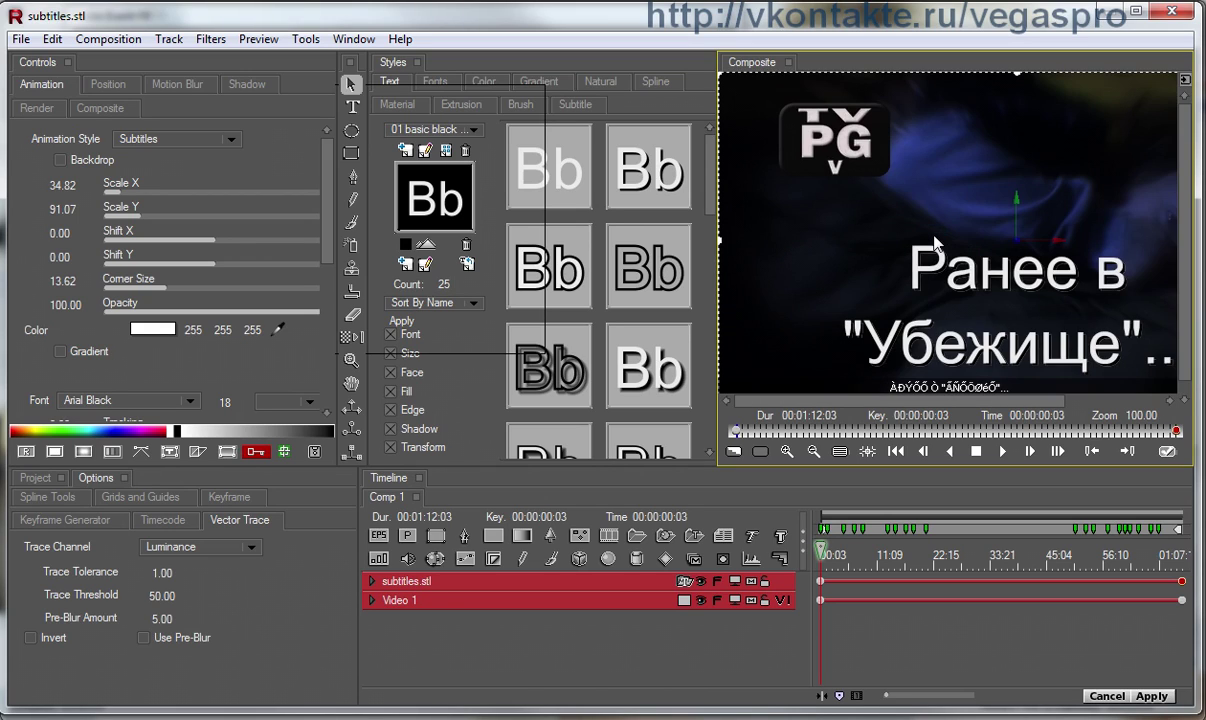
left_click_drag(441, 77, 388, 68)
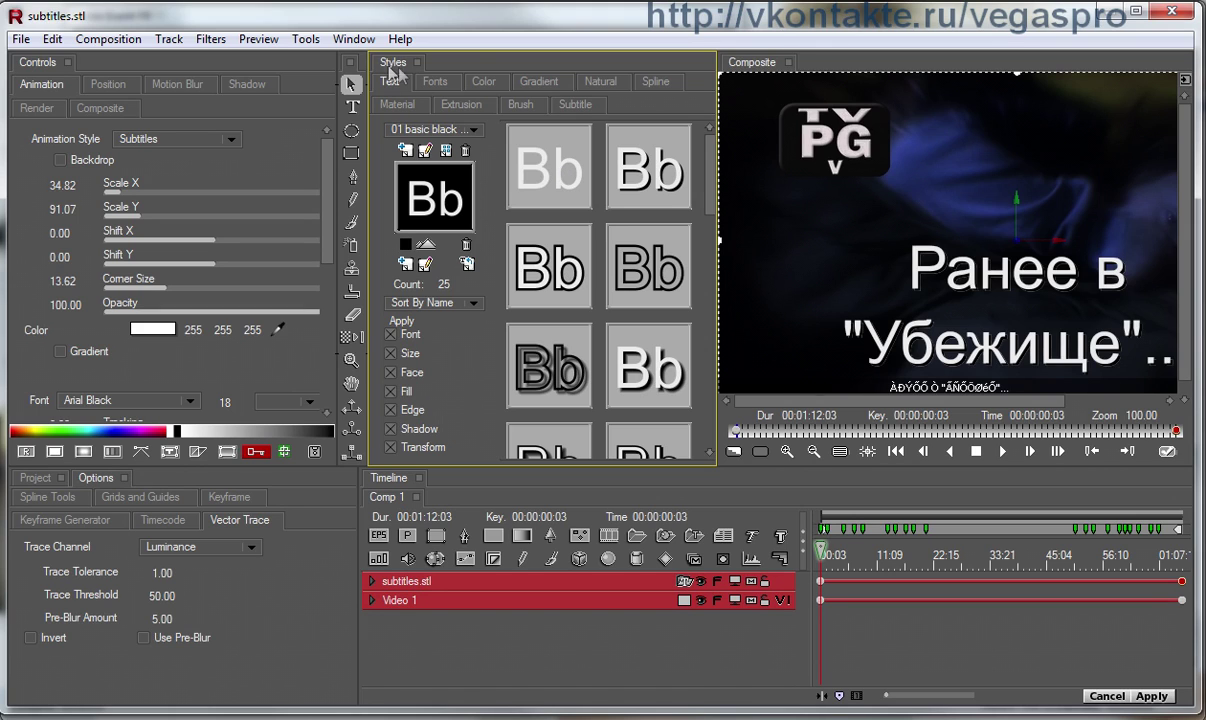
left_click(354, 39)
mouse_move(393, 72)
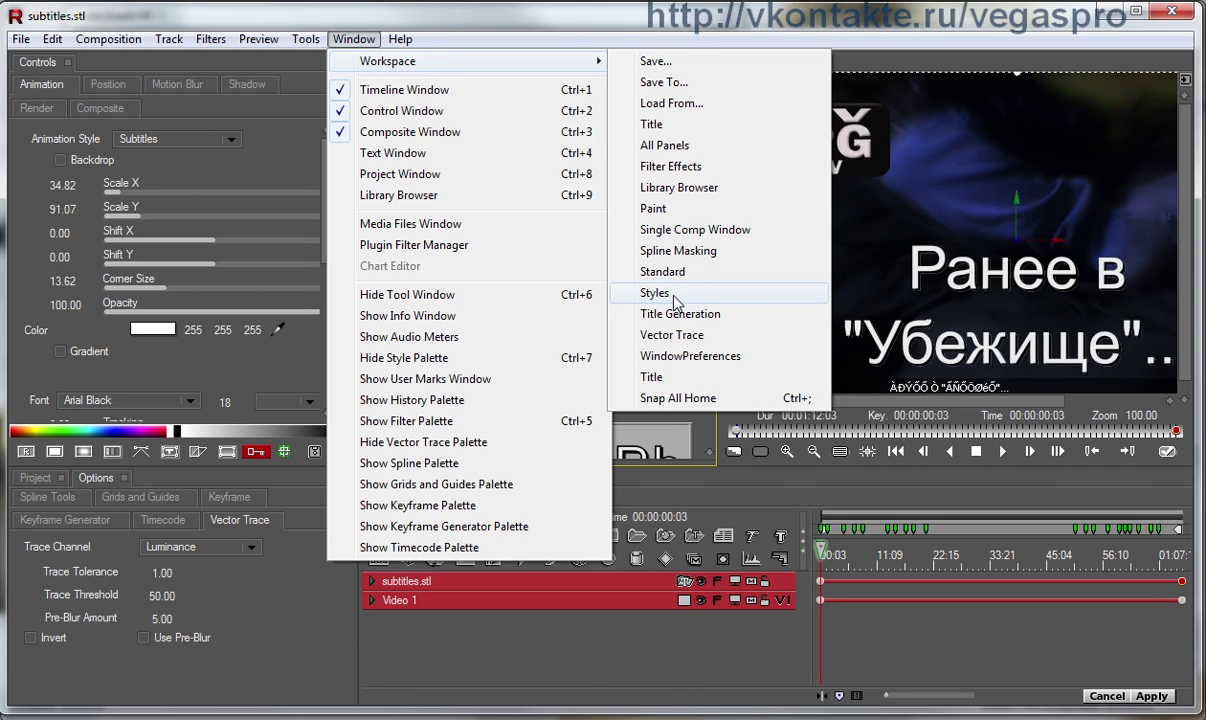
left_click(396, 10)
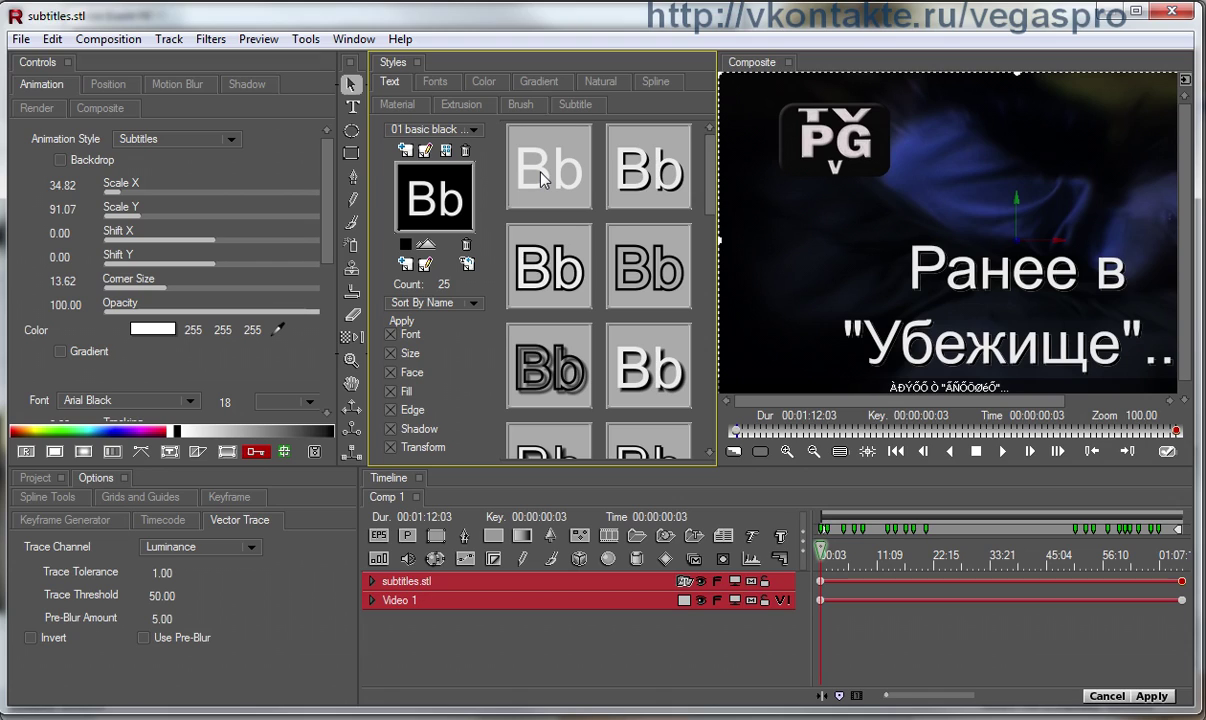
Try several outline styles from the 01 basic black White set and coloured styles from the 02 simple colors set on the subtitles
left_click(565, 370)
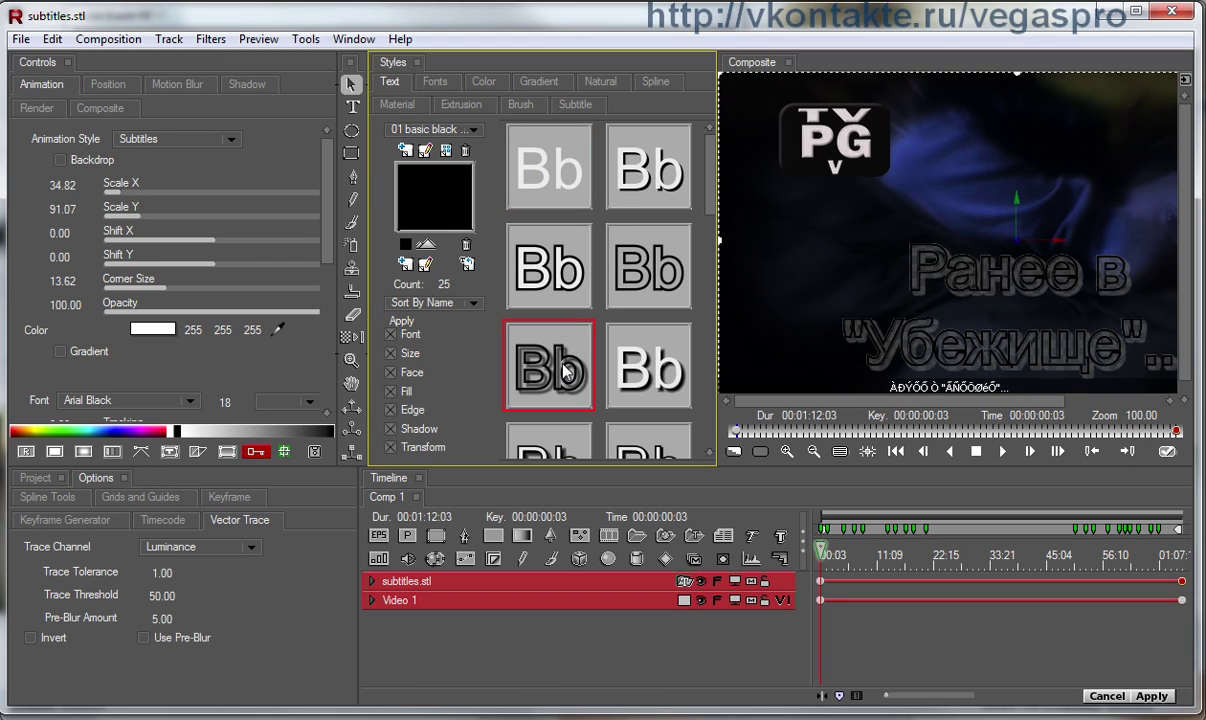
left_click(549, 266)
left_click(650, 266)
left_click(476, 131)
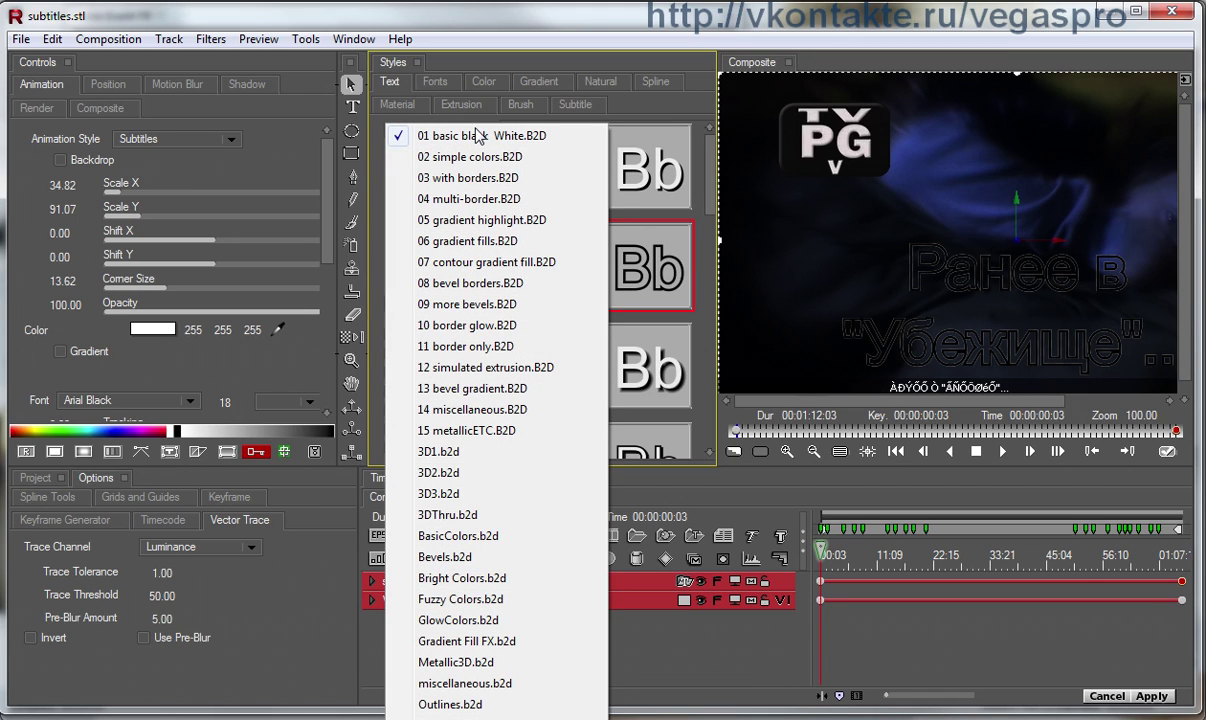
left_click(460, 157)
left_click(622, 266)
left_click(622, 354)
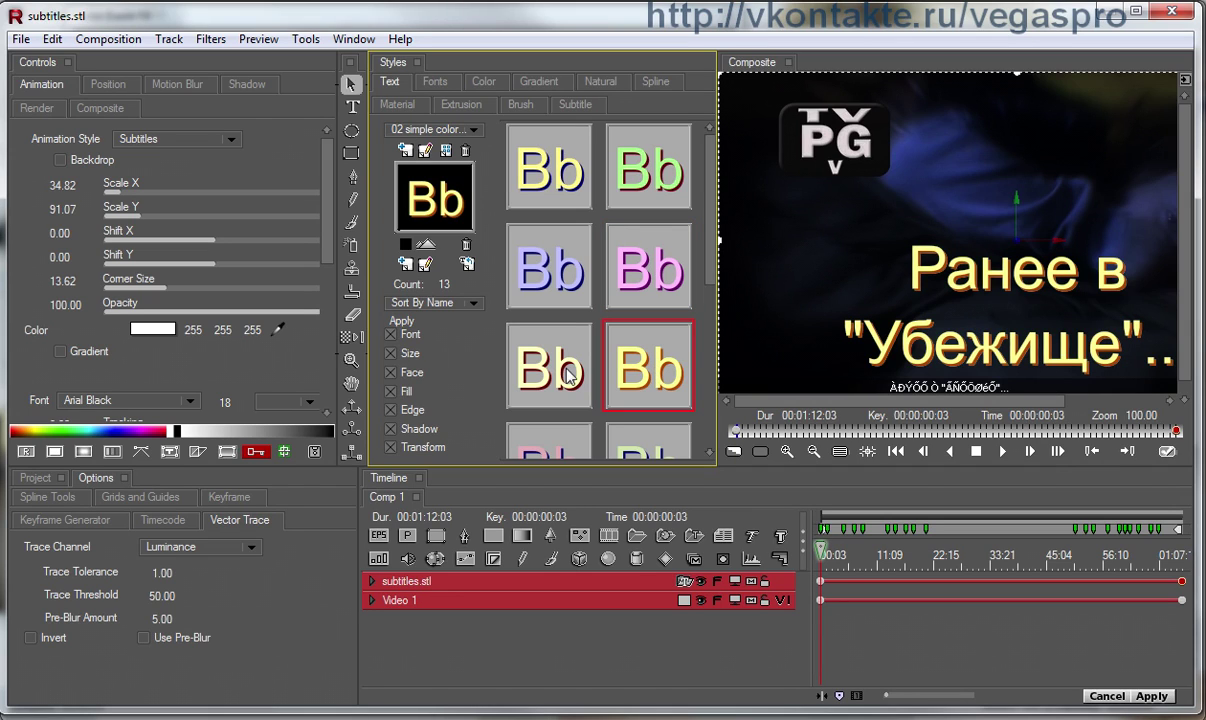
left_click(646, 442)
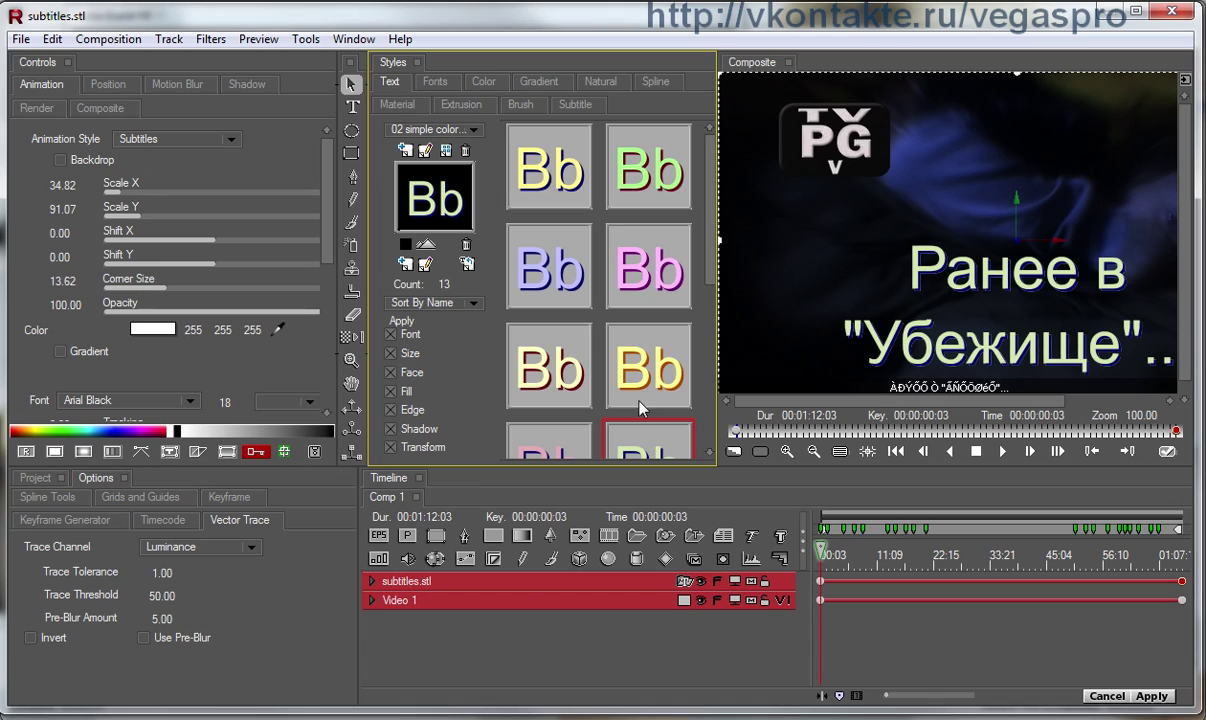
Return to the 01 basic black White style set and apply its plain white text style with a thin dark shadow to the subtitles
left_click(472, 130)
left_click(472, 132)
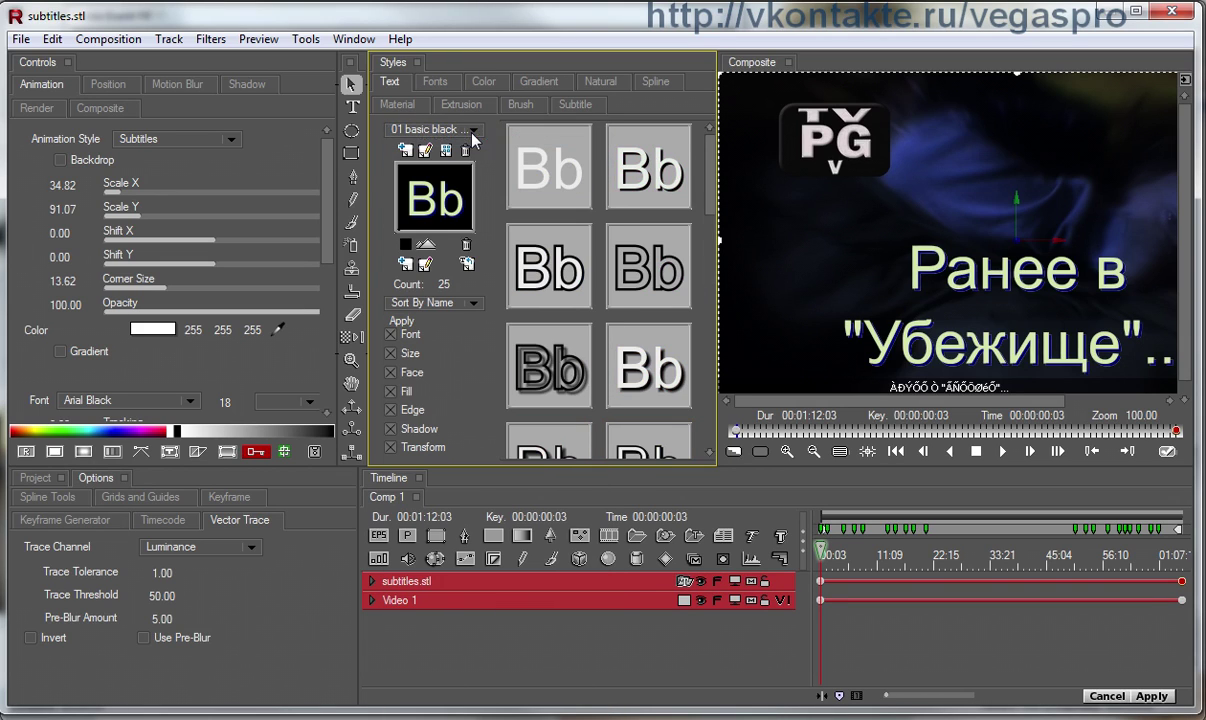
left_click(672, 370)
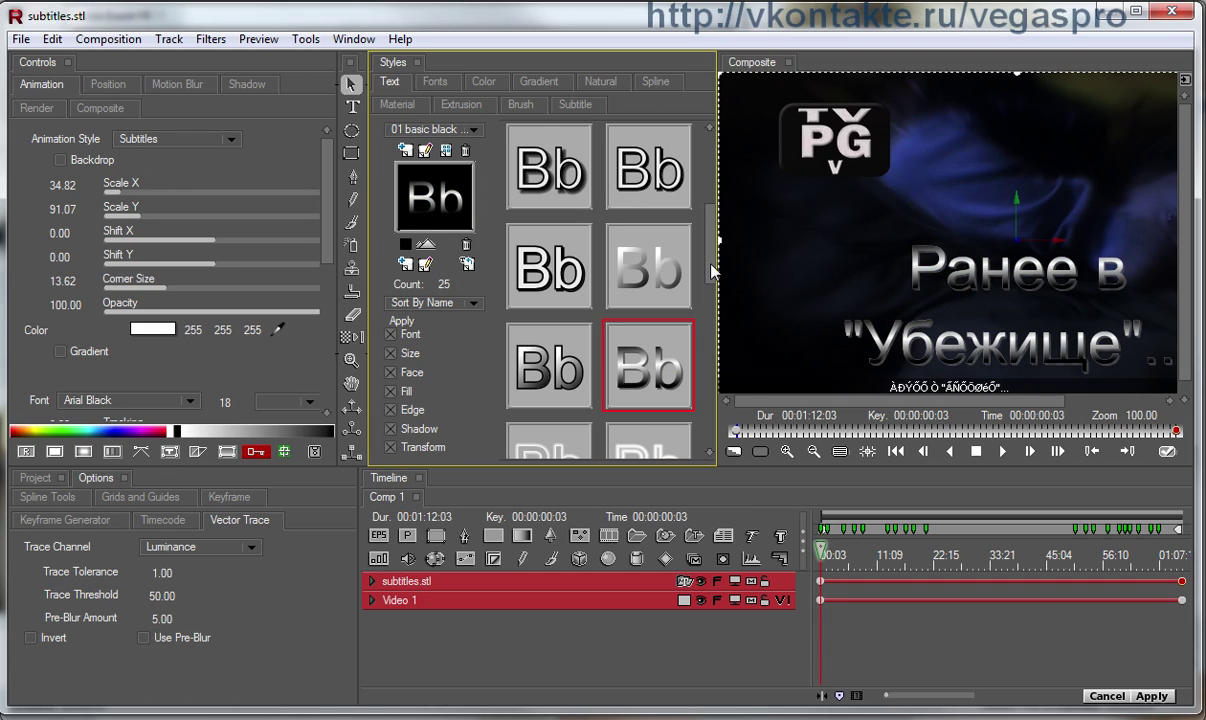
left_click_drag(711, 264, 718, 150)
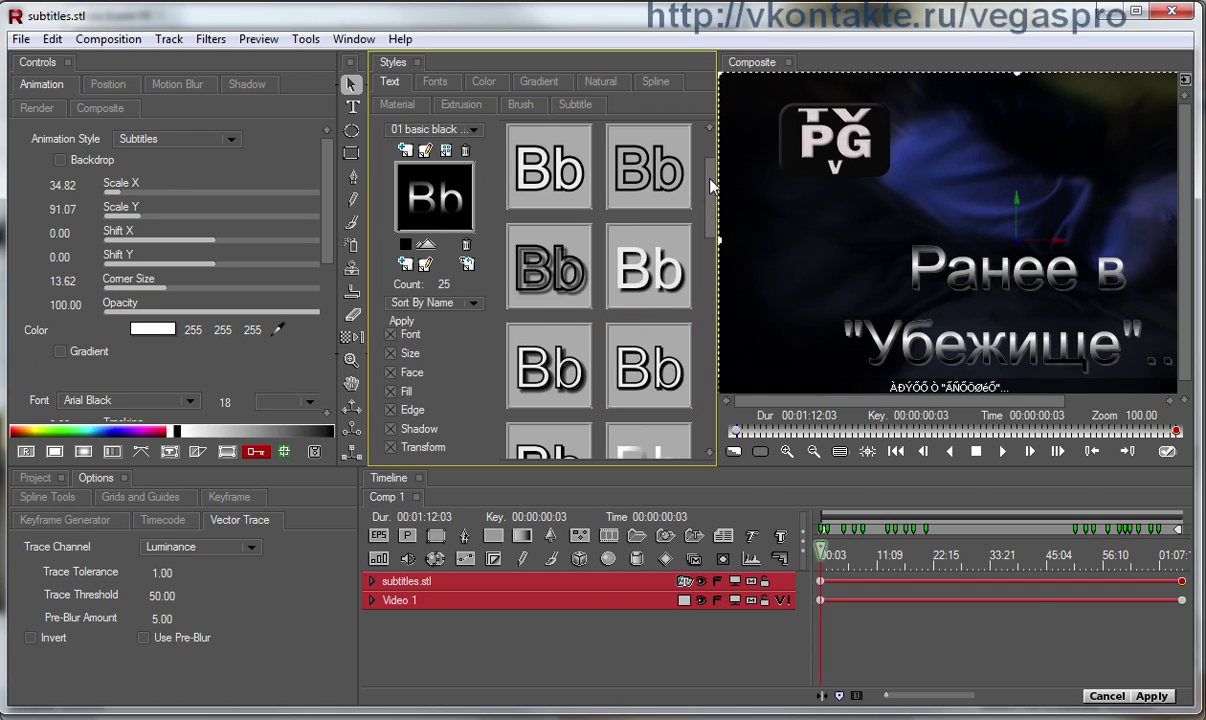
left_click(622, 160)
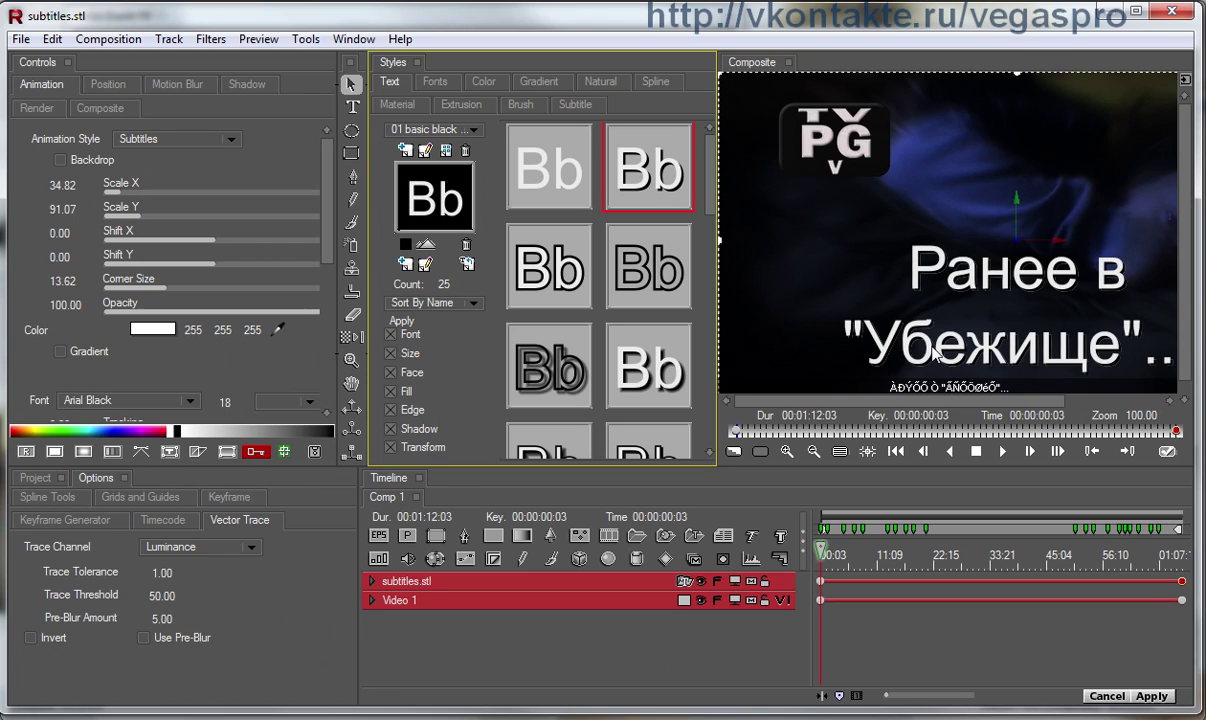
Select only the subtitles.stl track and shrink its bounding box in the composite view to a scale of about 58
scroll(930, 345, "down", 1)
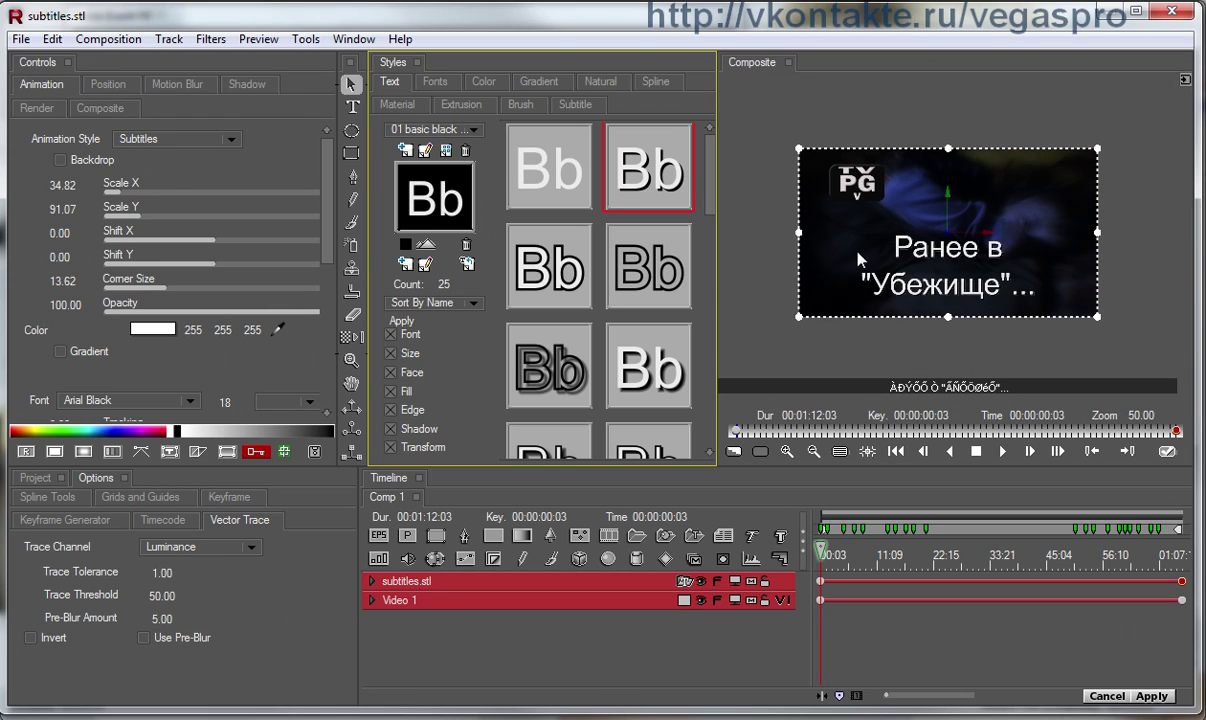
left_click(433, 582)
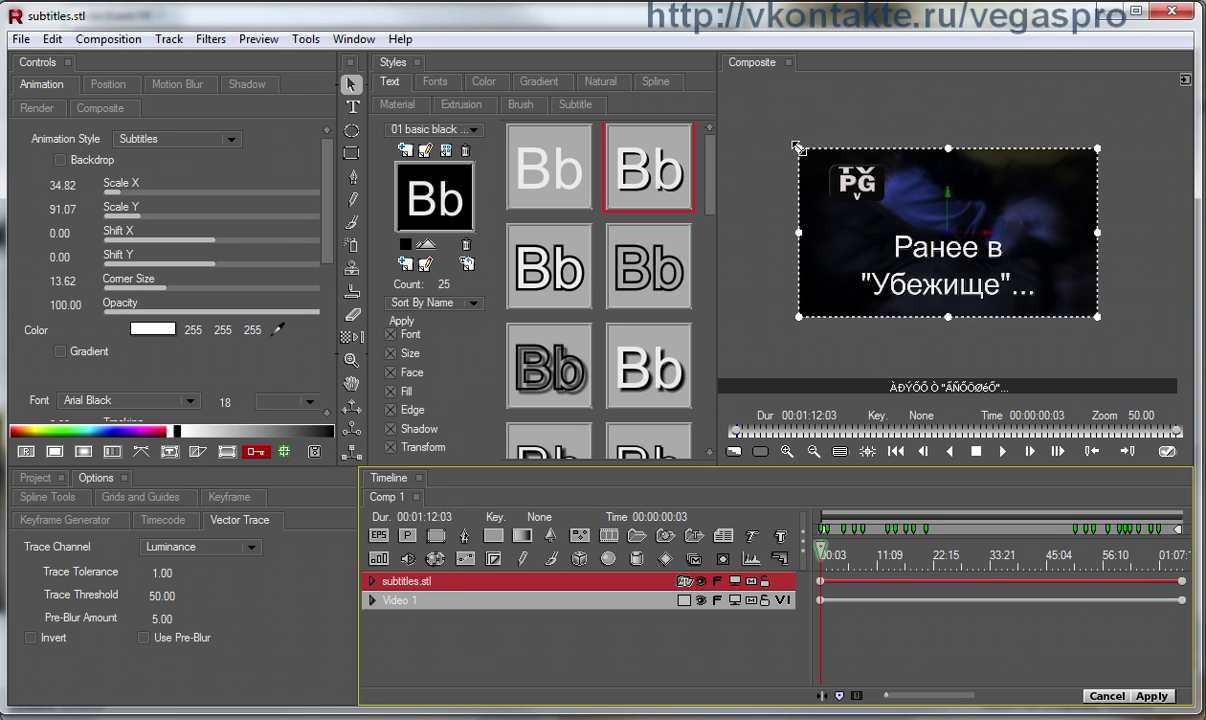
left_click_drag(798, 147, 860, 204)
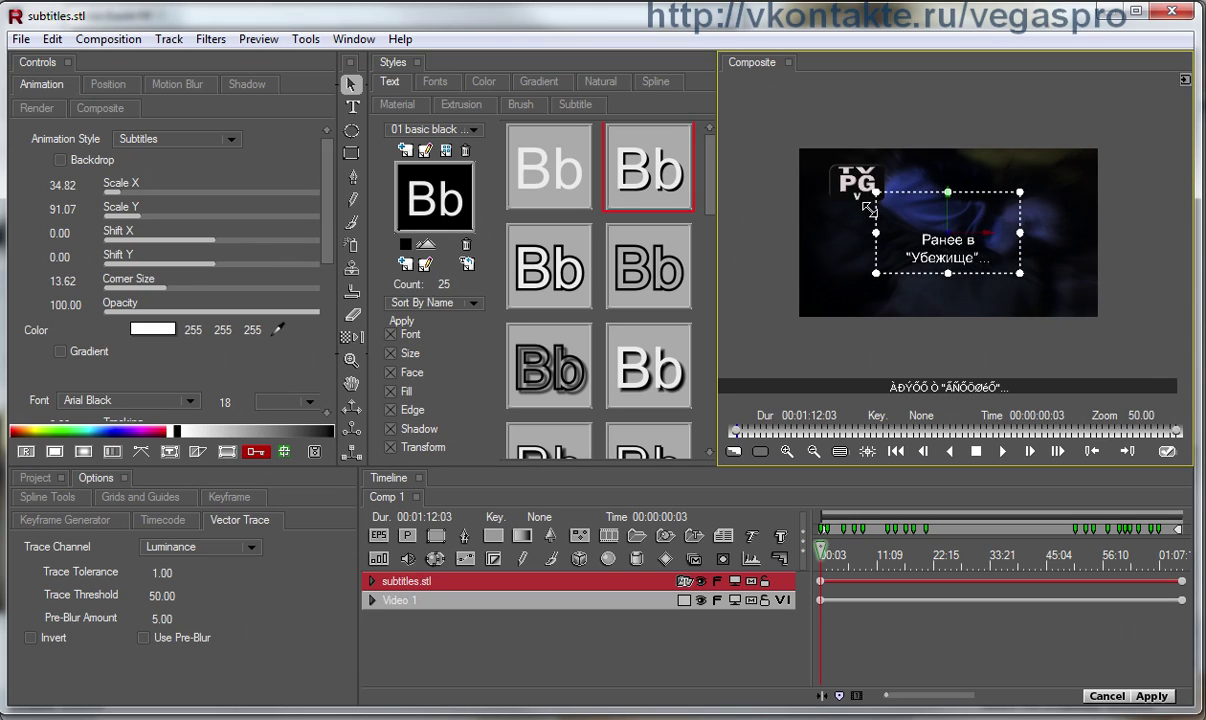
left_click(113, 87)
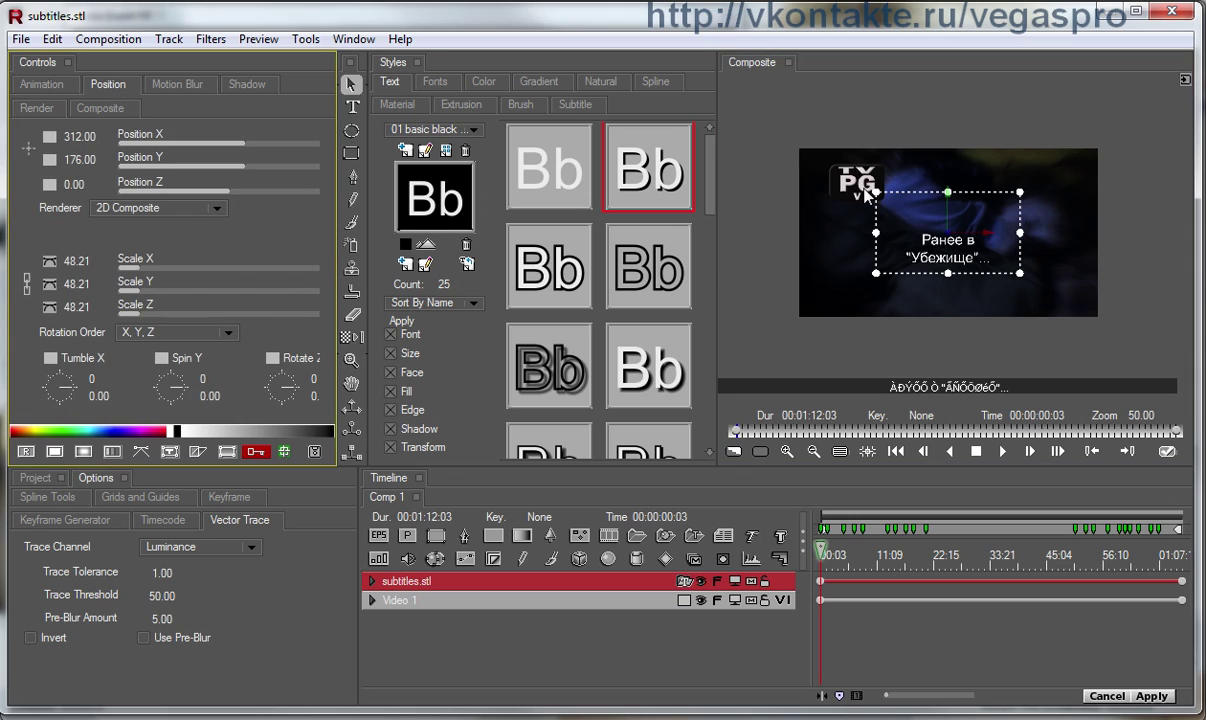
left_click_drag(866, 187, 861, 184)
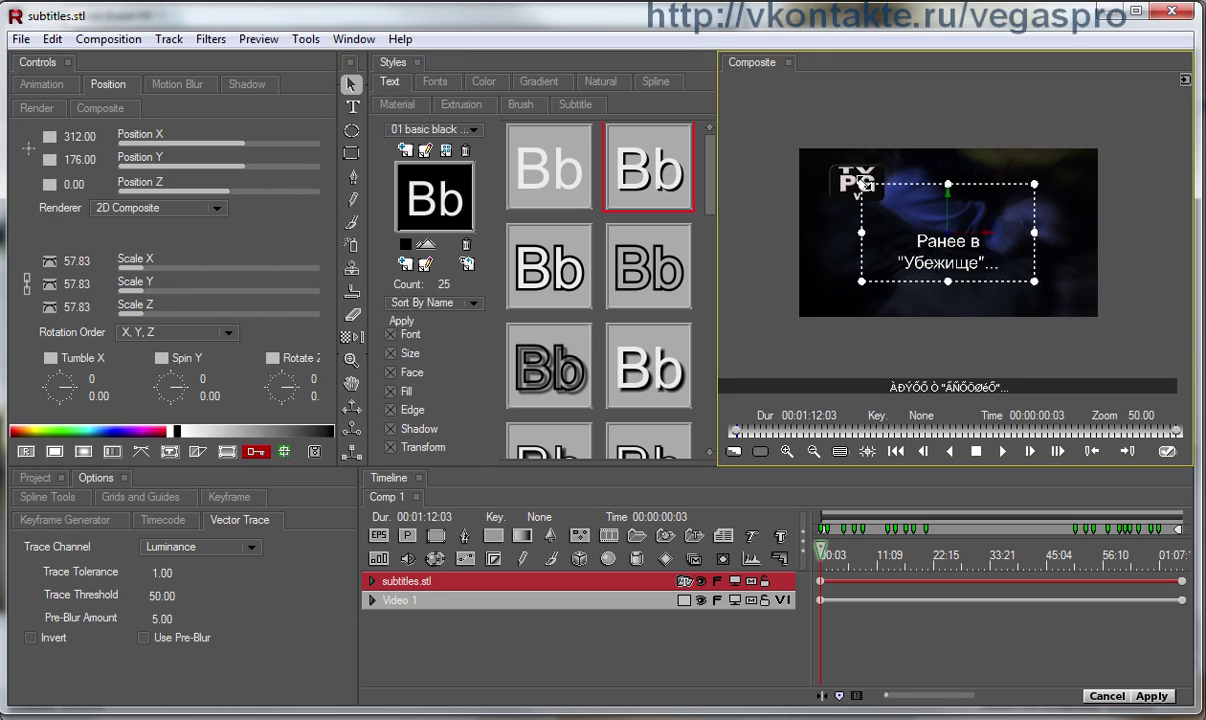
Scale the subtitles to about 34.82 and move them toward the frame's lower edge, with Position Y at 286 and Position Z at about -55.71
mouse_move(146, 271)
left_mouse_down()
mouse_move(115, 271)
mouse_move(141, 274)
left_mouse_up()
left_click_drag(240, 164, 265, 166)
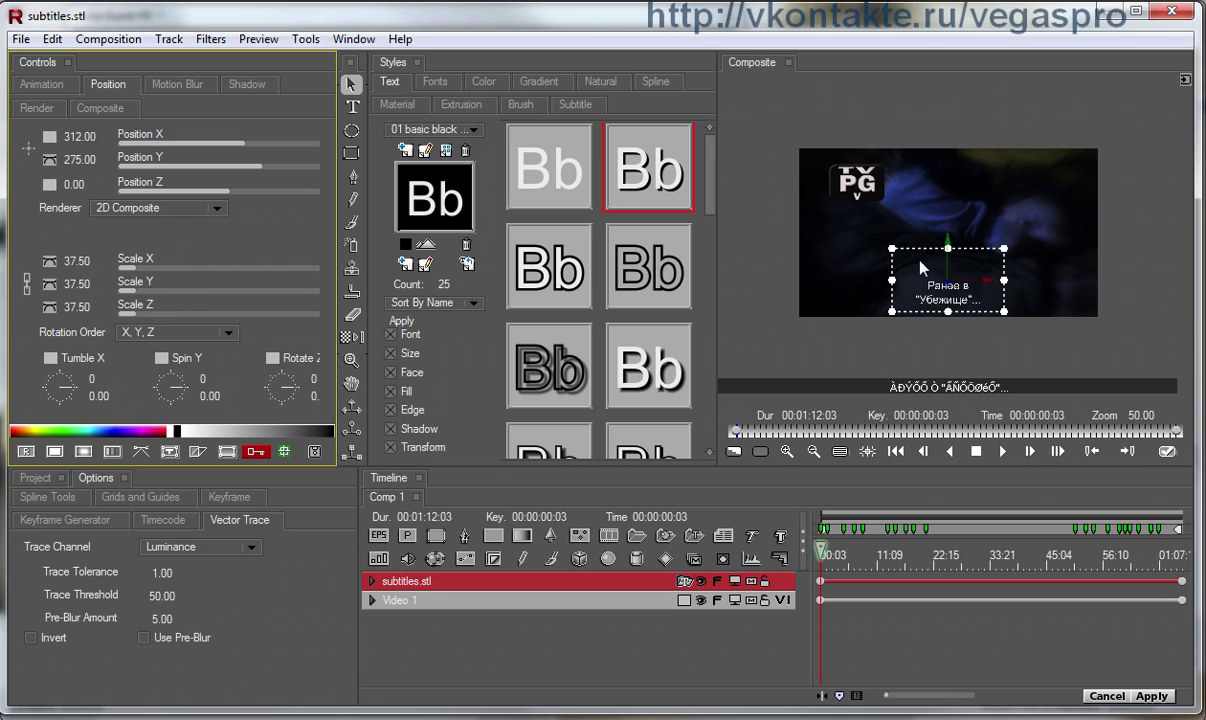
scroll(880, 252, "up", 1)
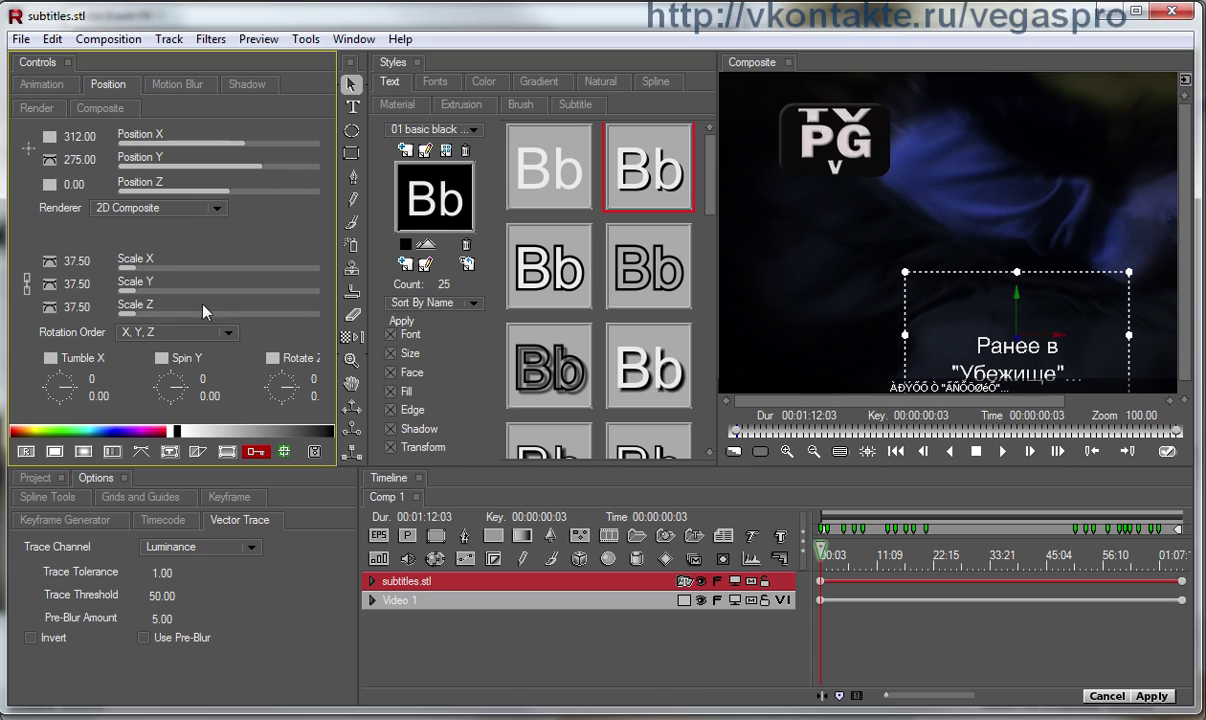
left_click_drag(130, 267, 134, 266)
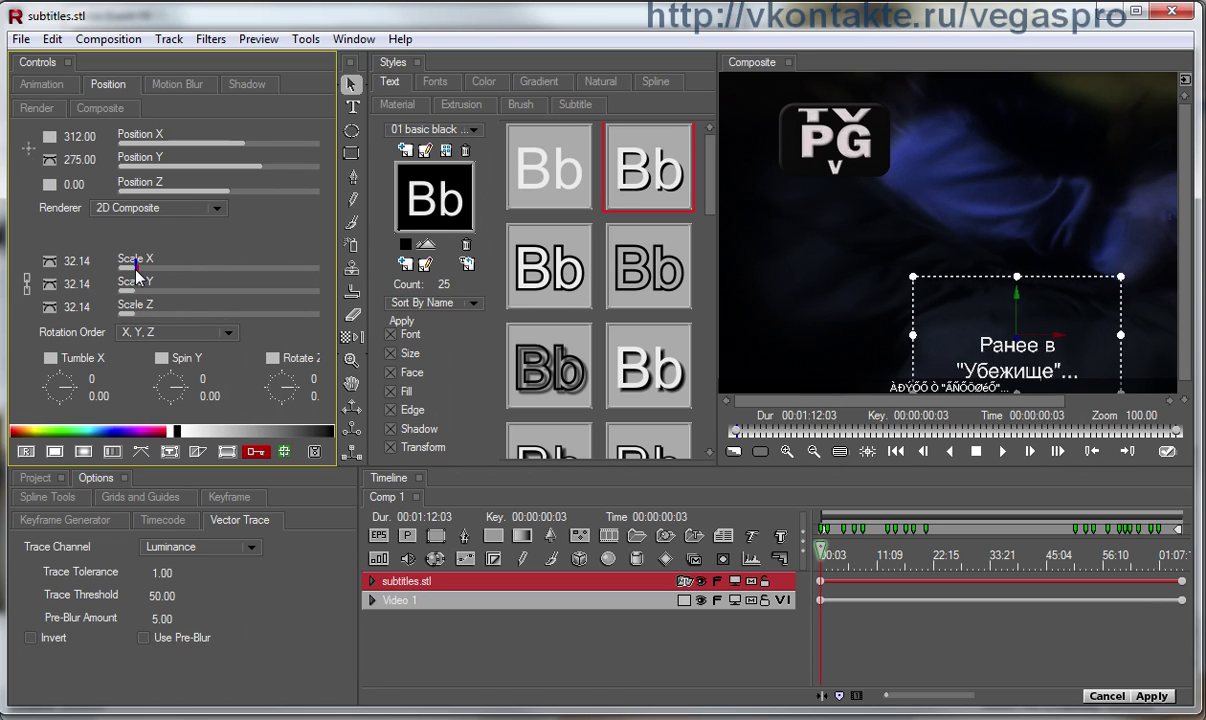
scroll(900, 300, "down", 1)
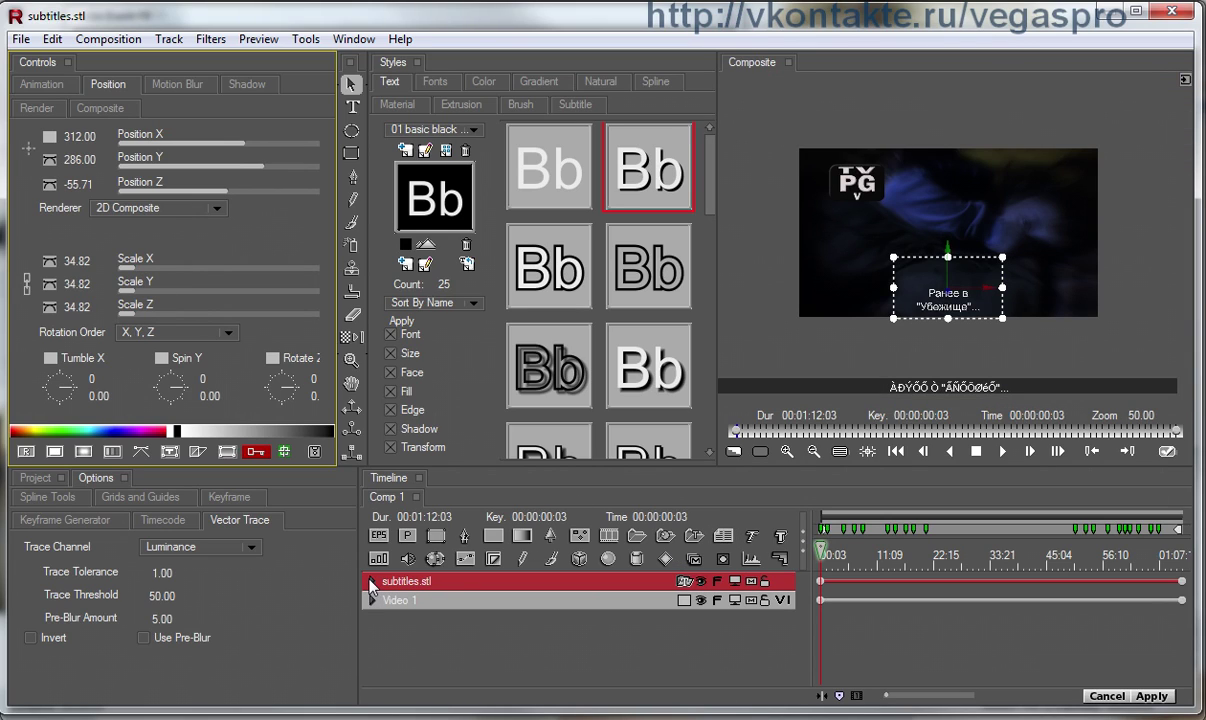
Copy the position and scale of the subtitles.stl track's first keyframe to its last keyframe
left_click(820, 581)
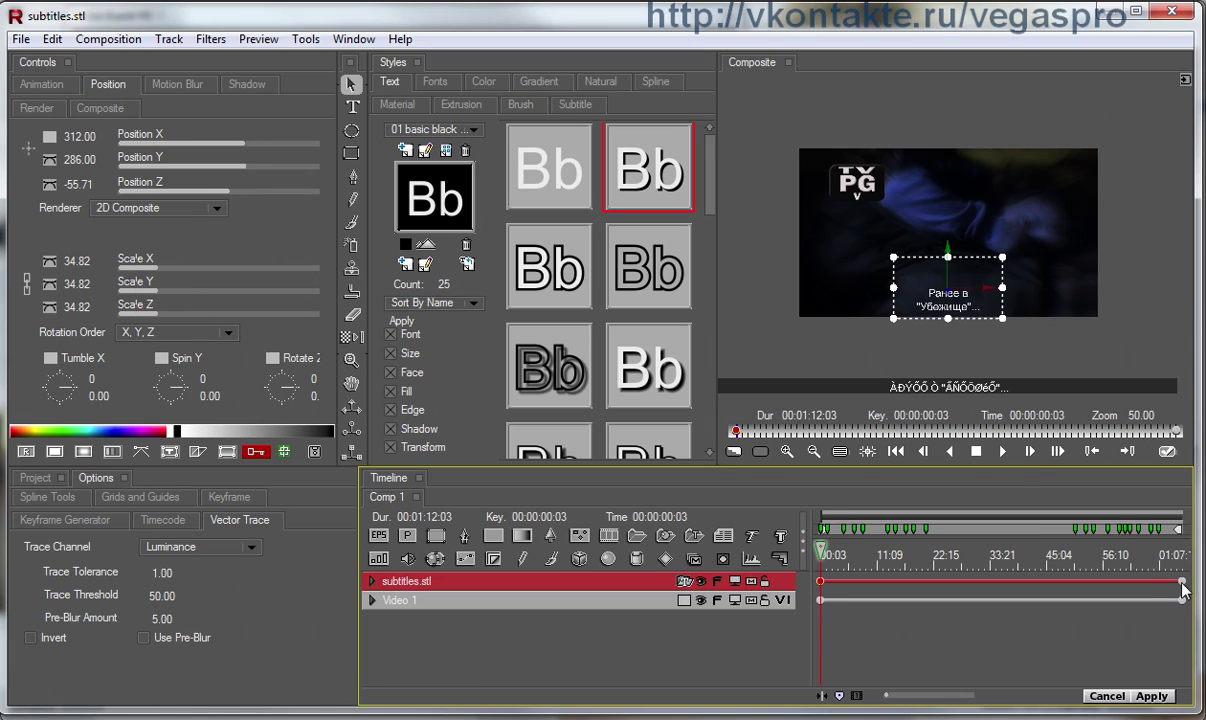
left_click(1182, 581)
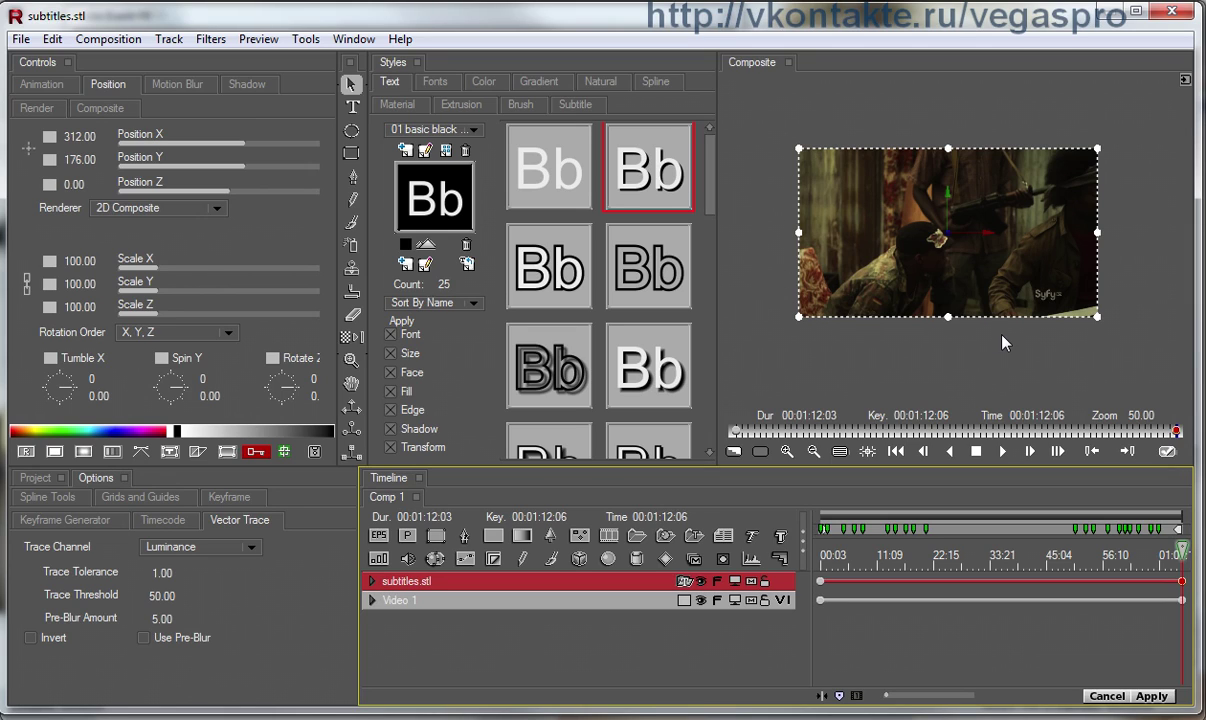
left_click(820, 582)
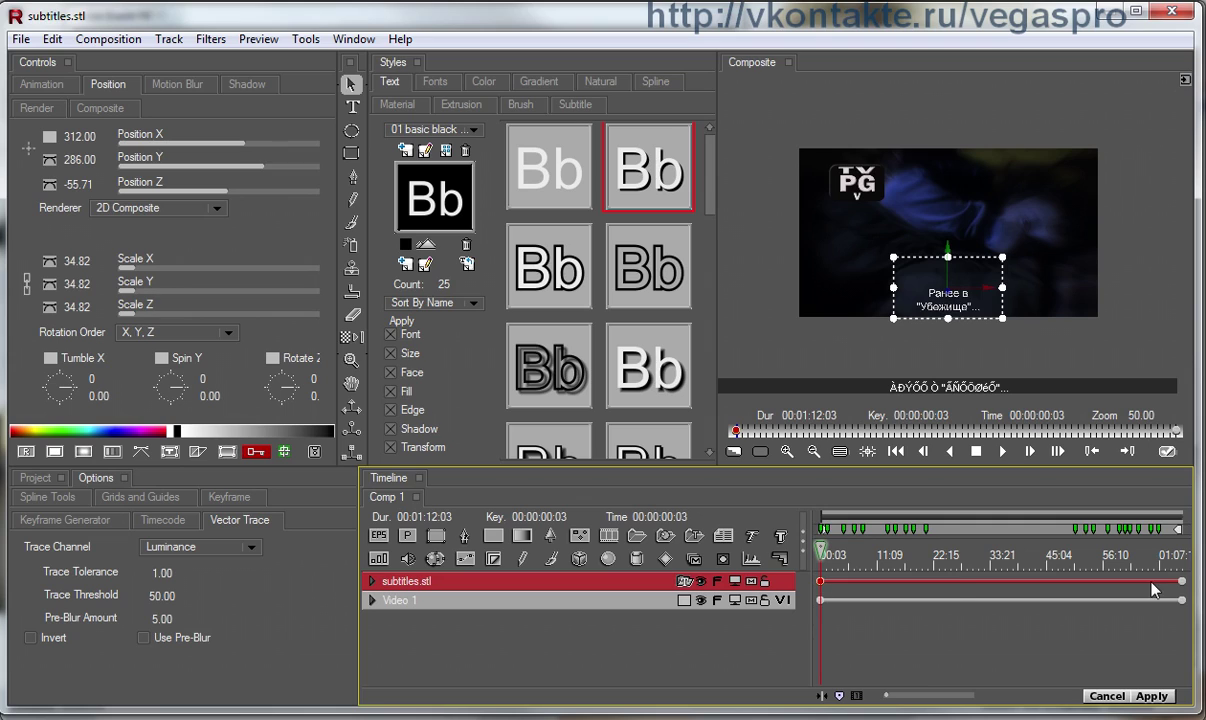
left_click(1182, 582)
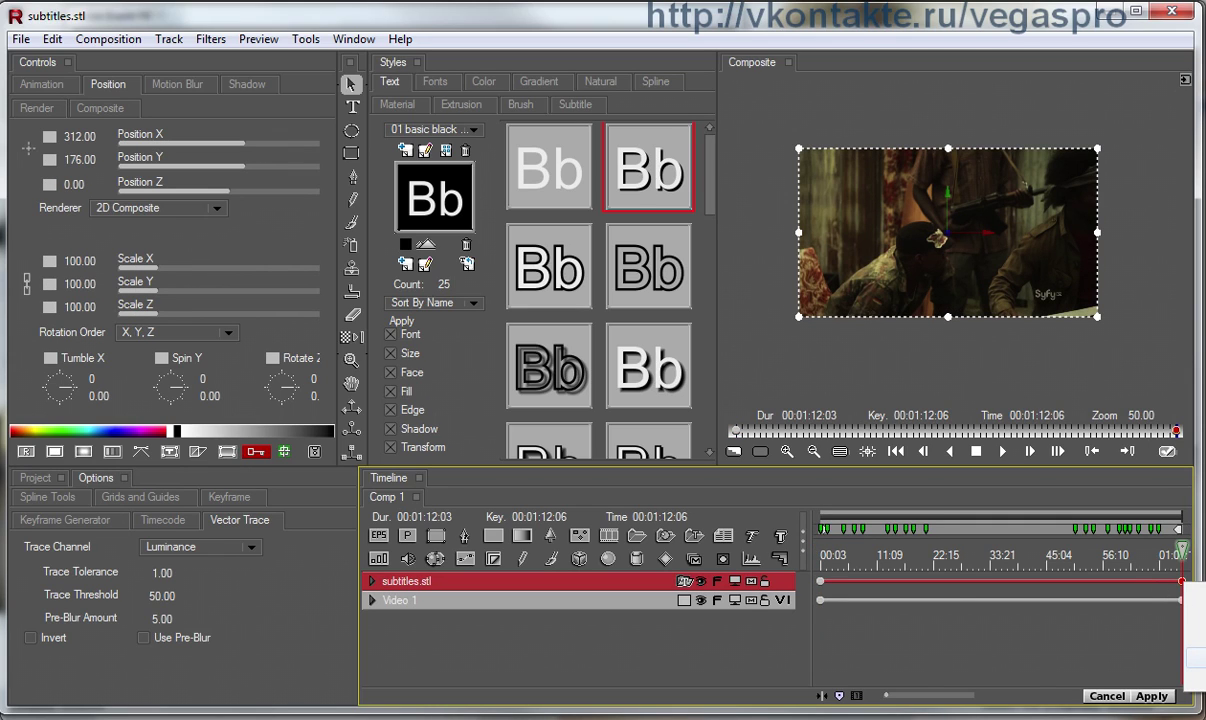
left_click(820, 581)
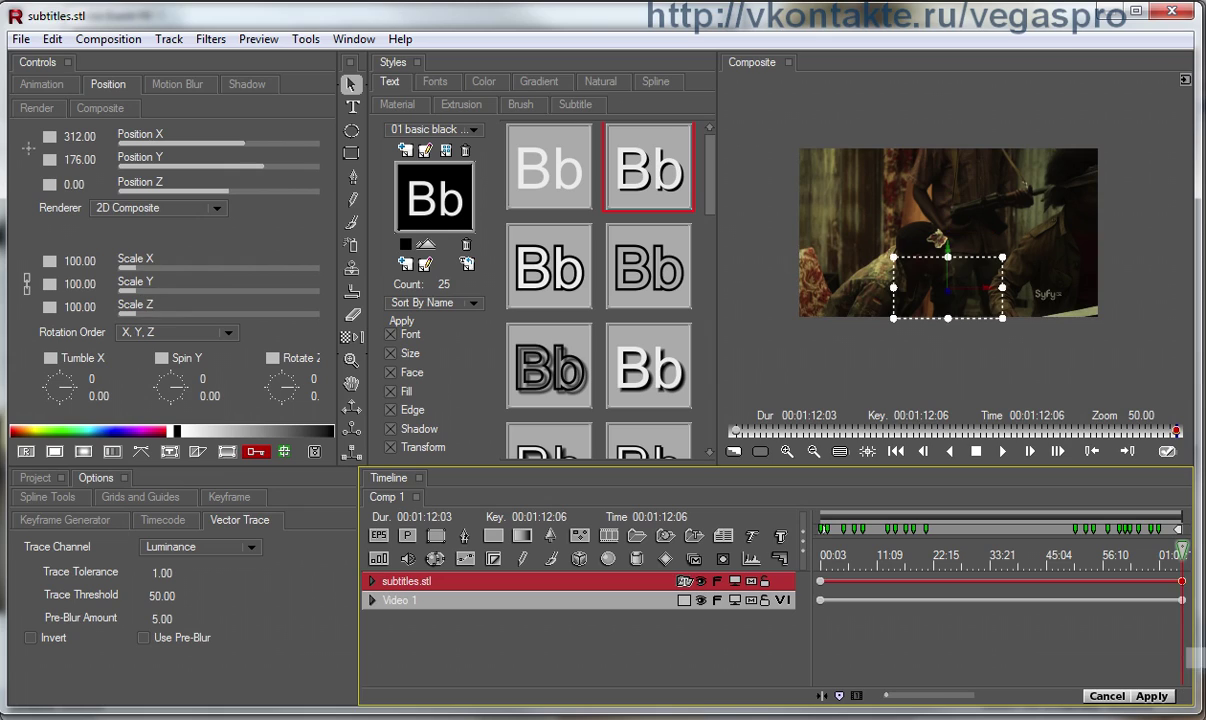
Copy the subtitles.stl track's first keyframe and paste it at 00:01:12:01 in place of the last keyframe, checking the subtitles at earlier frames
right_click(821, 581)
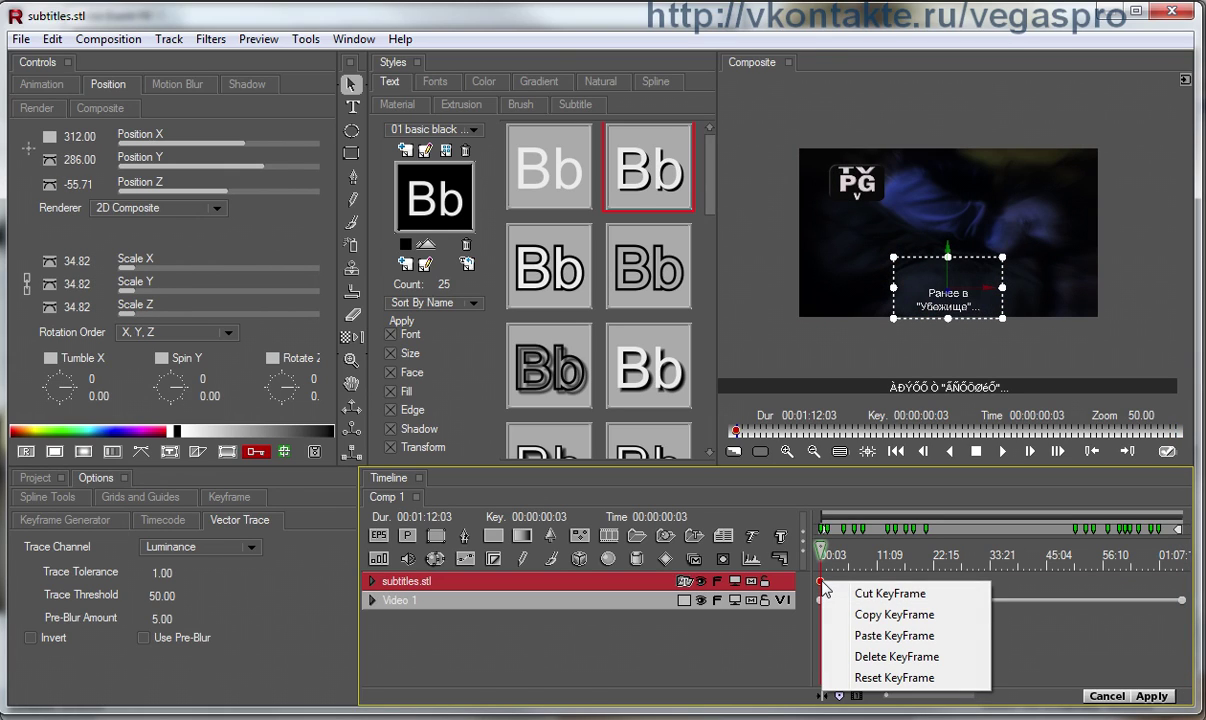
left_click(864, 615)
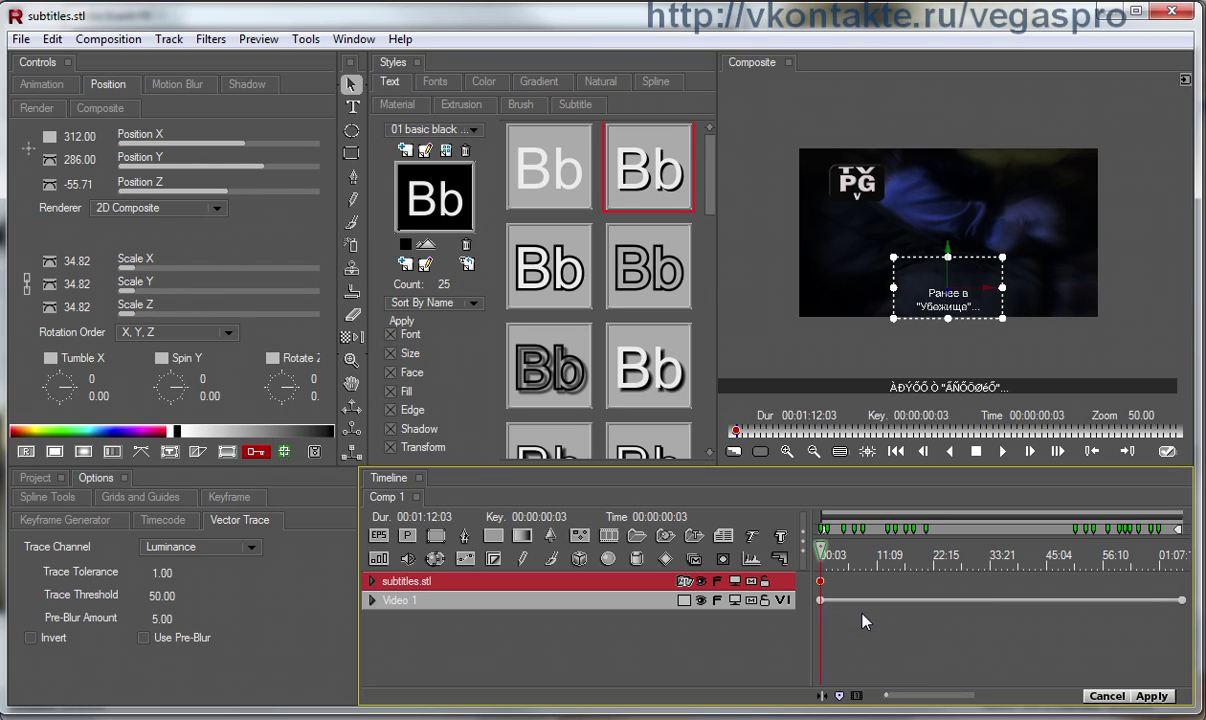
left_click(1183, 578)
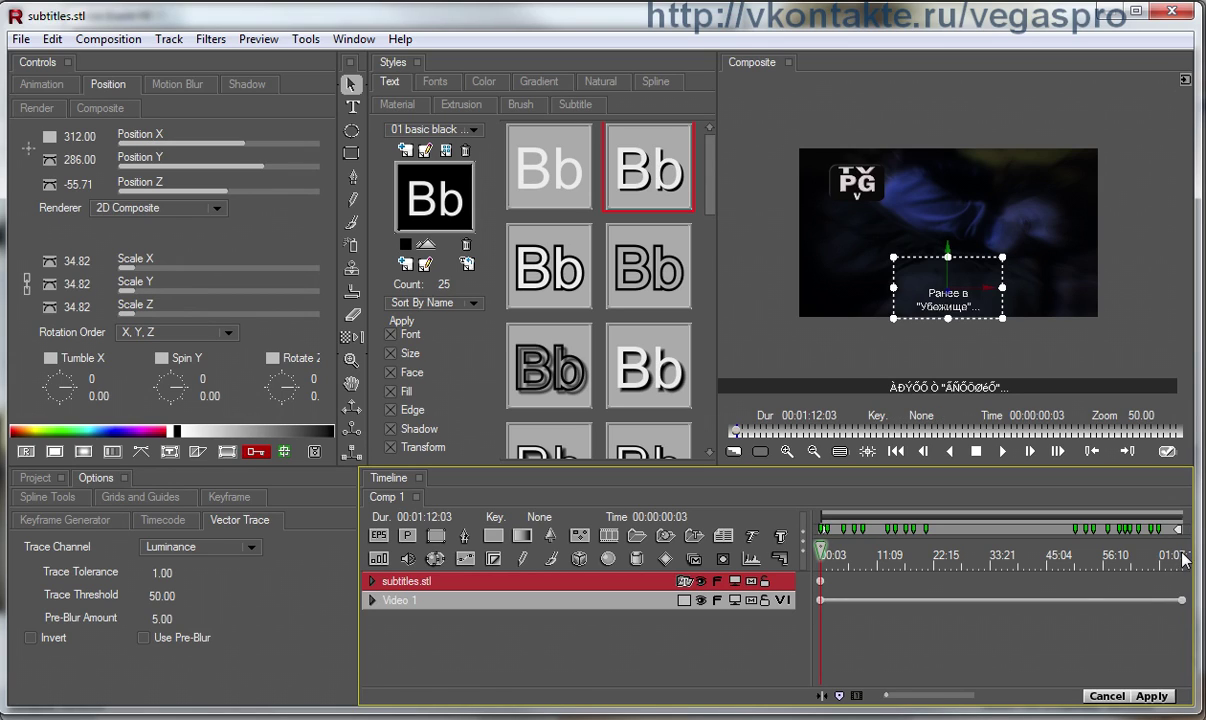
left_click(1181, 555)
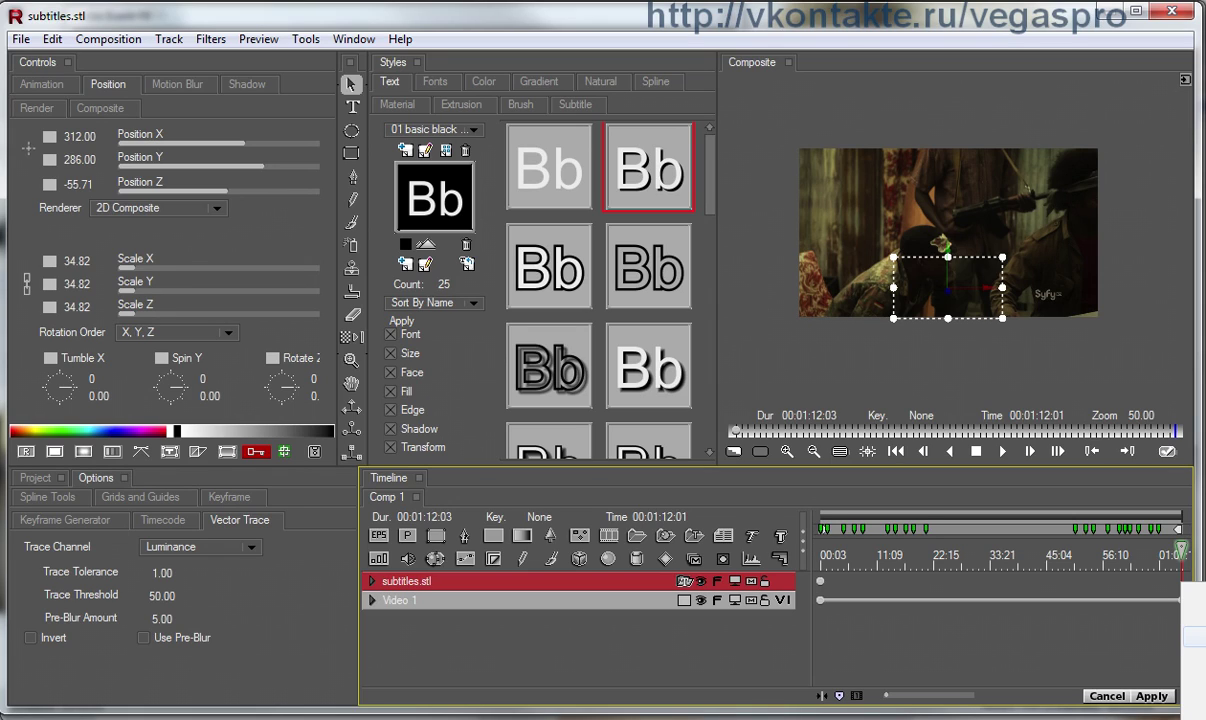
left_click(1182, 582)
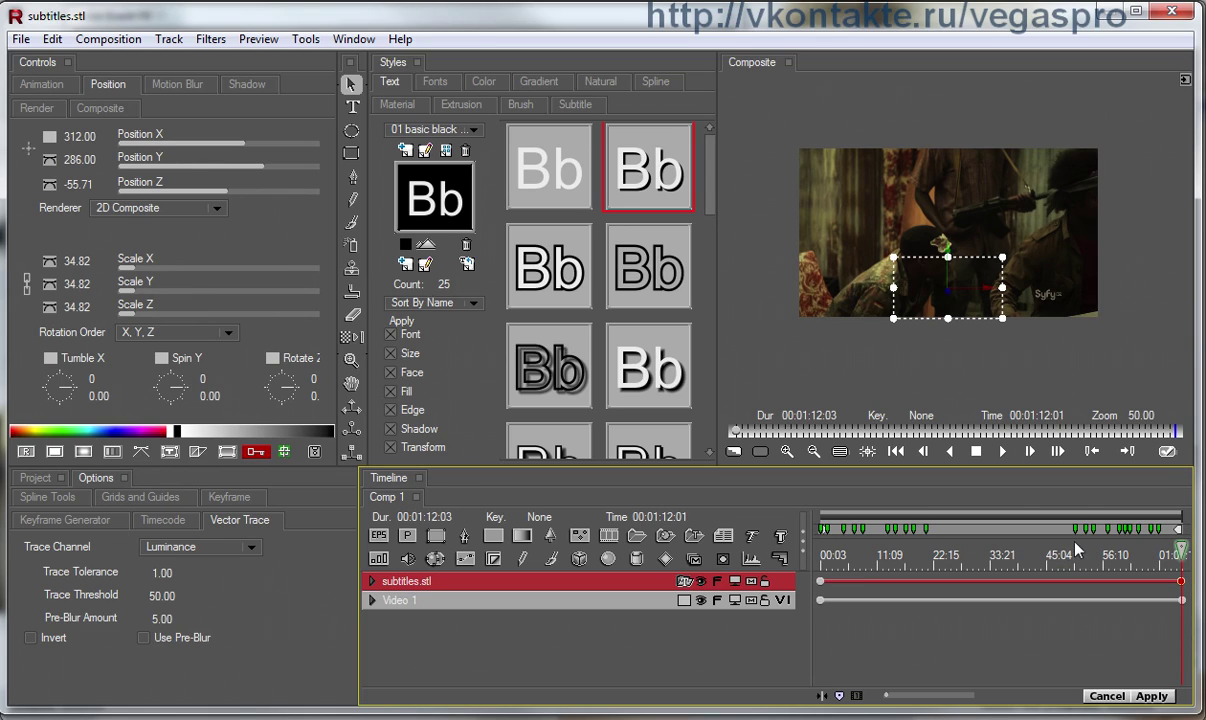
key("ctrl+Left")
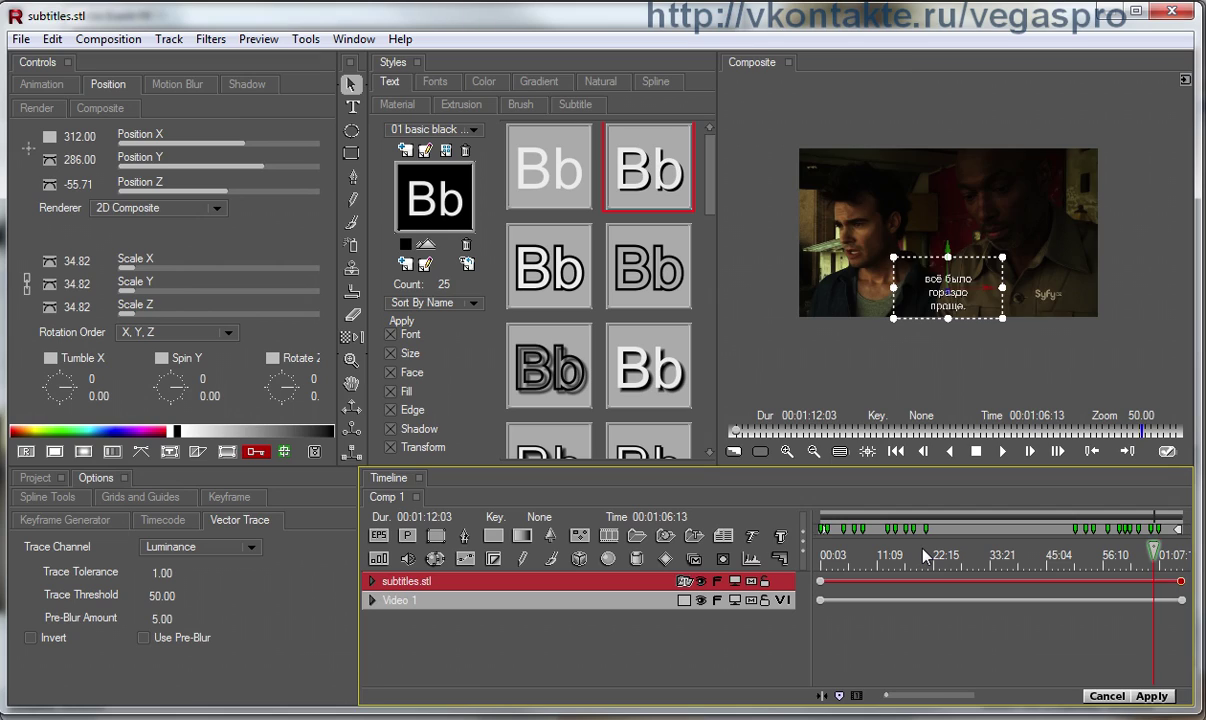
key("ctrl+Left")
key("ctrl+Left")
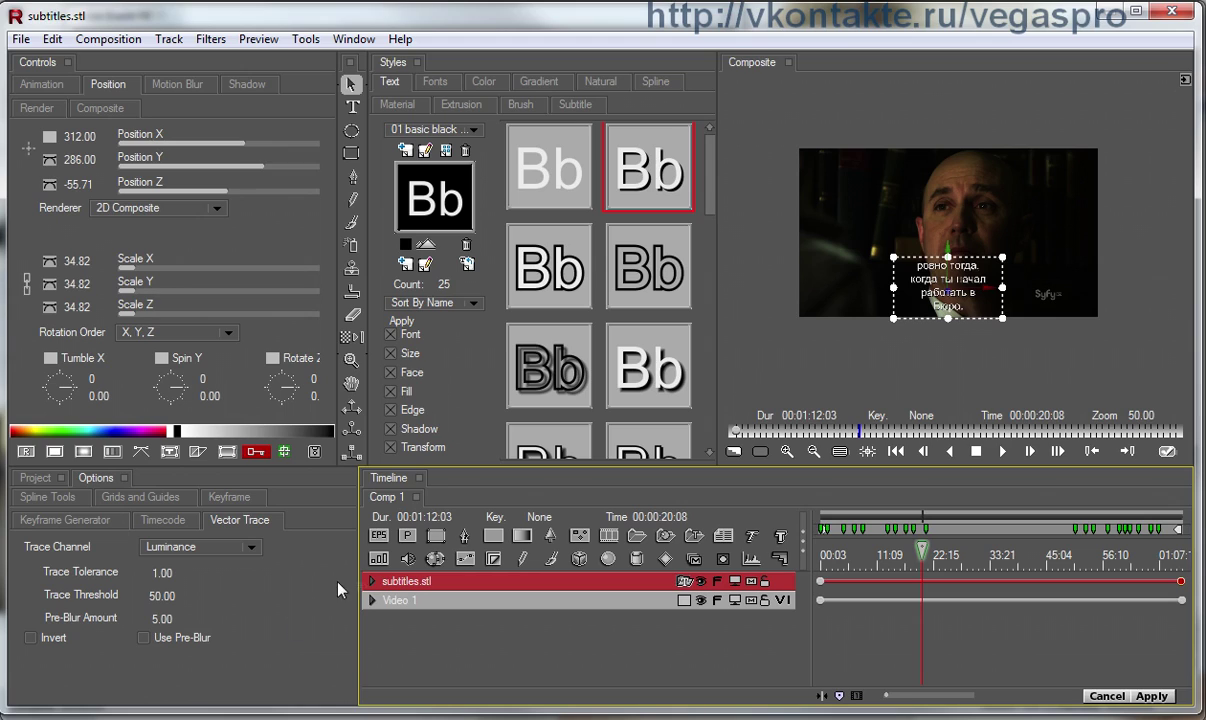
Expand the subtitles.stl track and select the first keyframe of the "Мама!" text track at 00:00:04:19
left_click(371, 581)
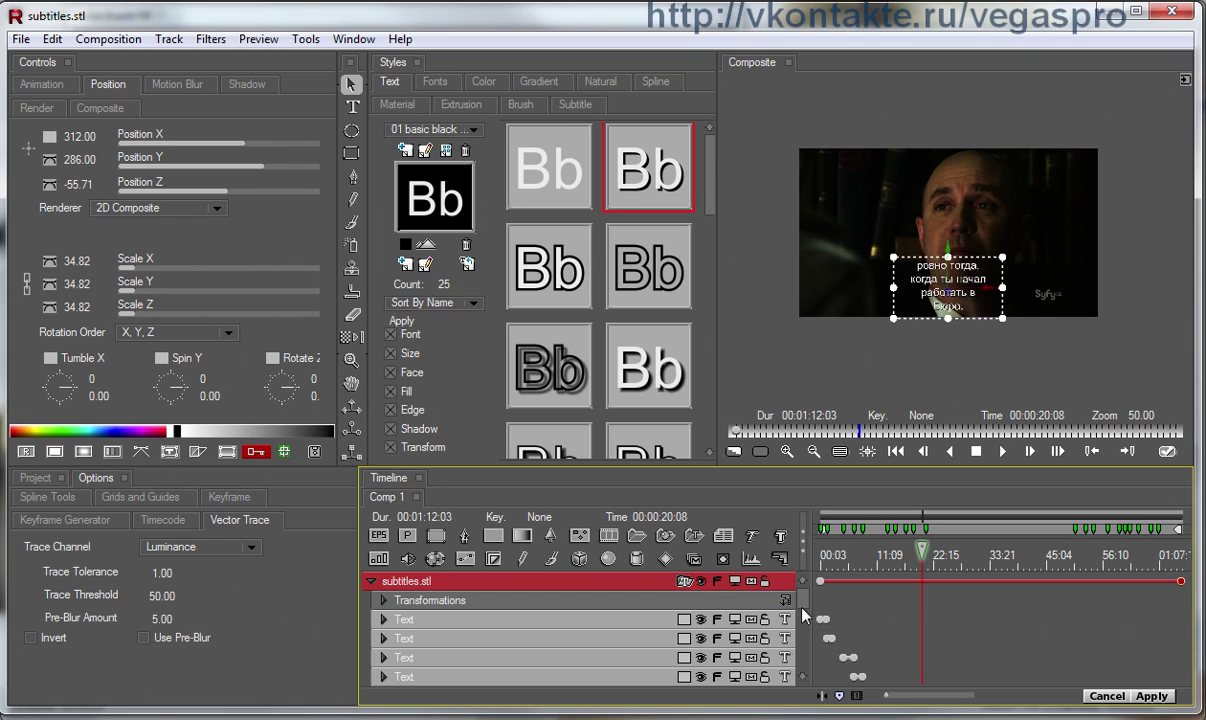
left_click_drag(887, 695, 904, 696)
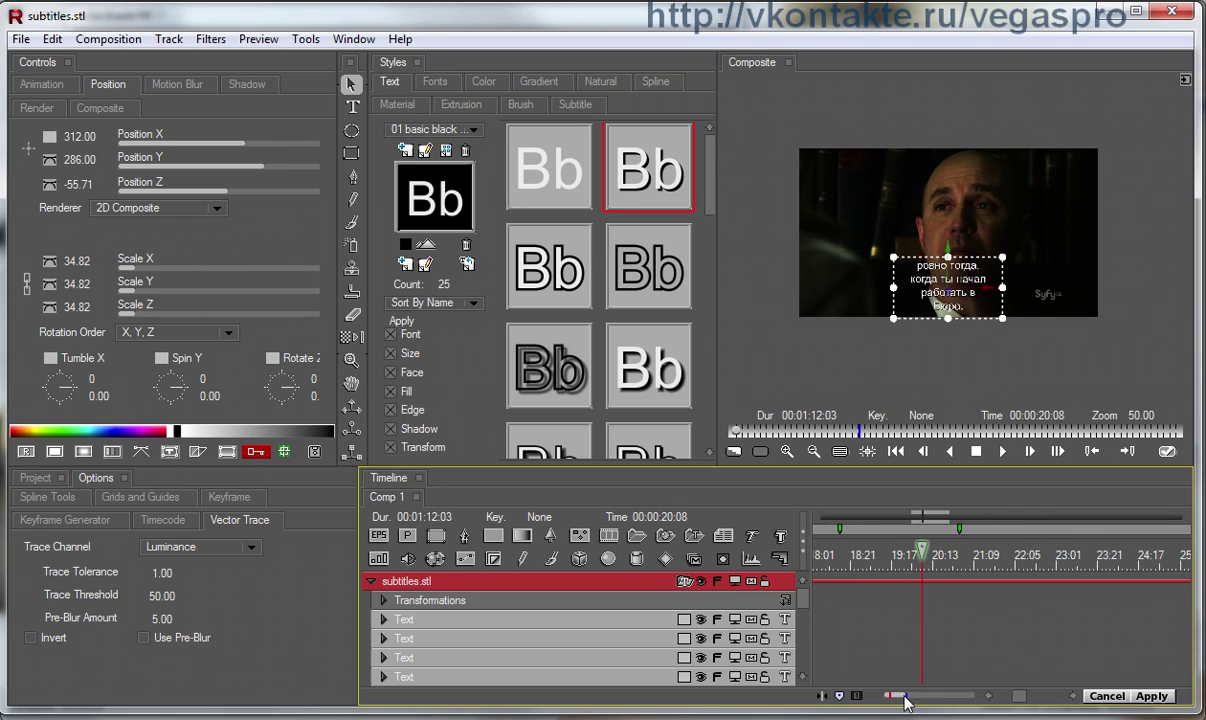
left_click_drag(928, 516, 851, 517)
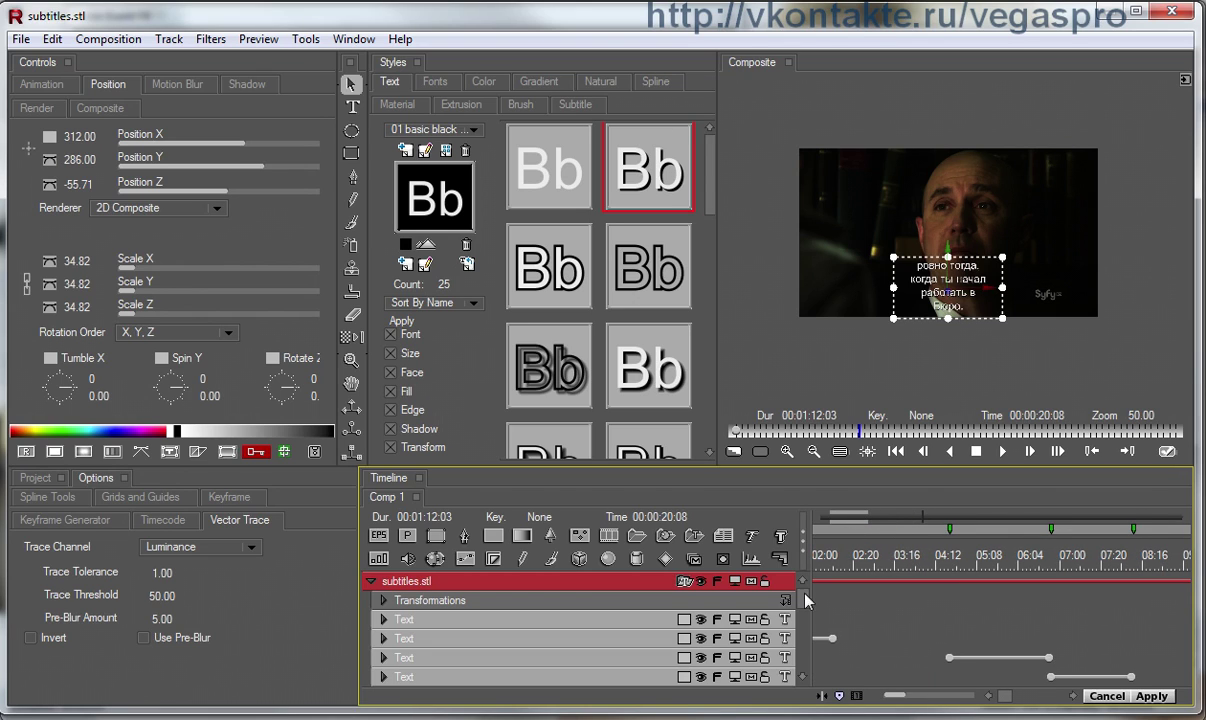
scroll(806, 598, "down", 5)
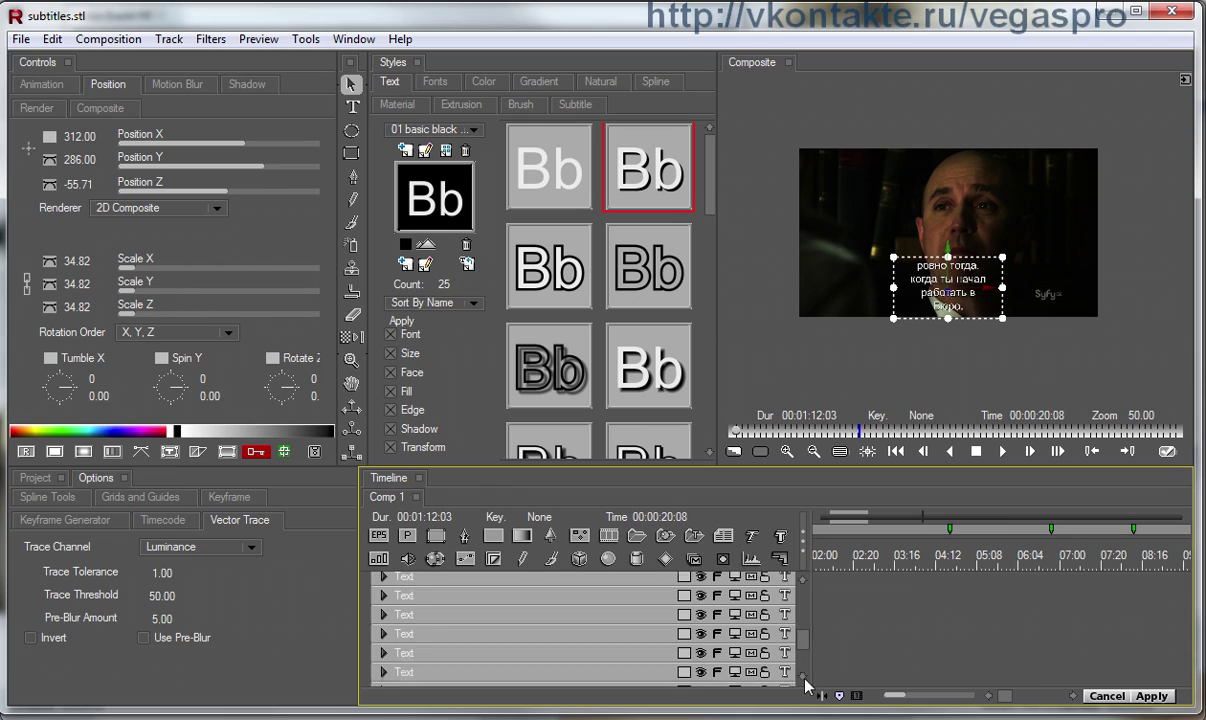
scroll(759, 601, "up", 5)
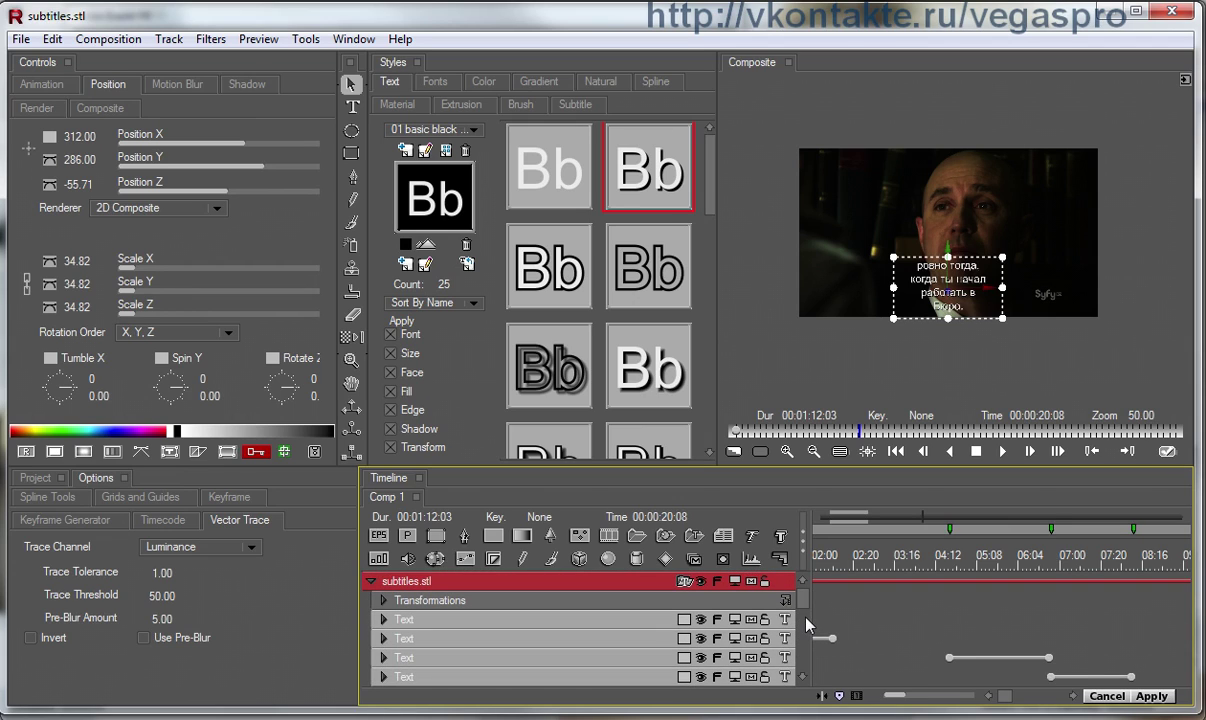
left_click(969, 557)
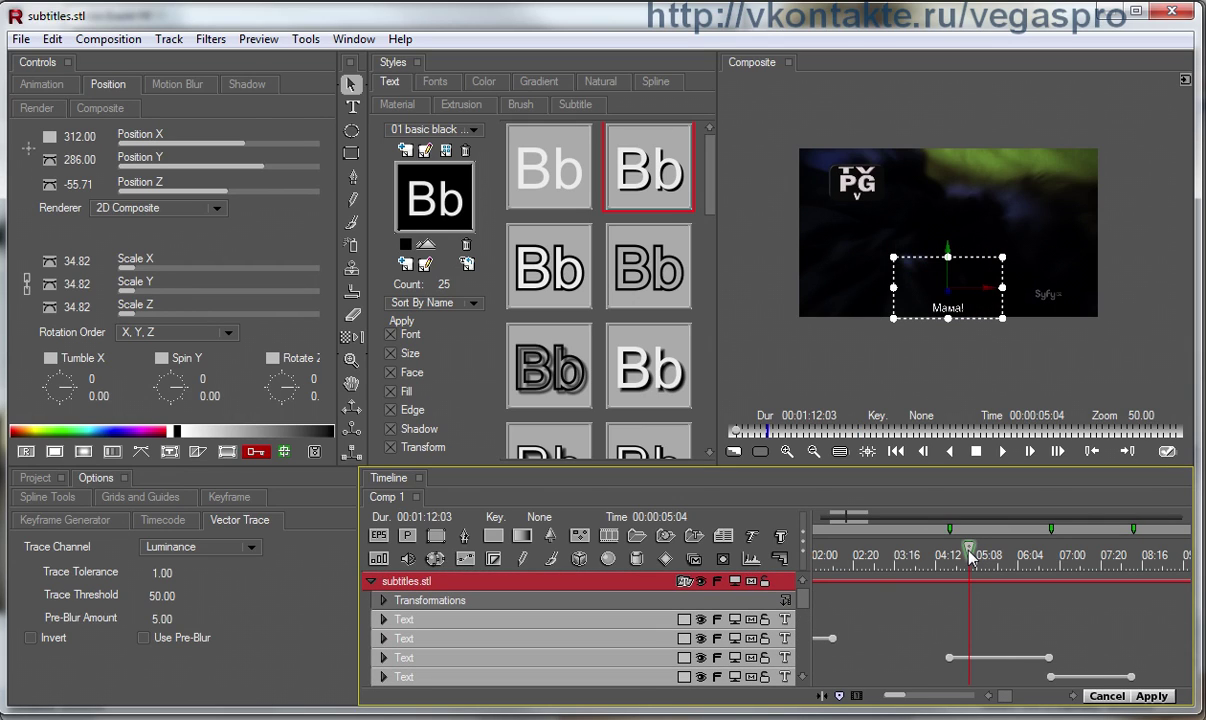
scroll(912, 300, "up", 2)
left_click(952, 657)
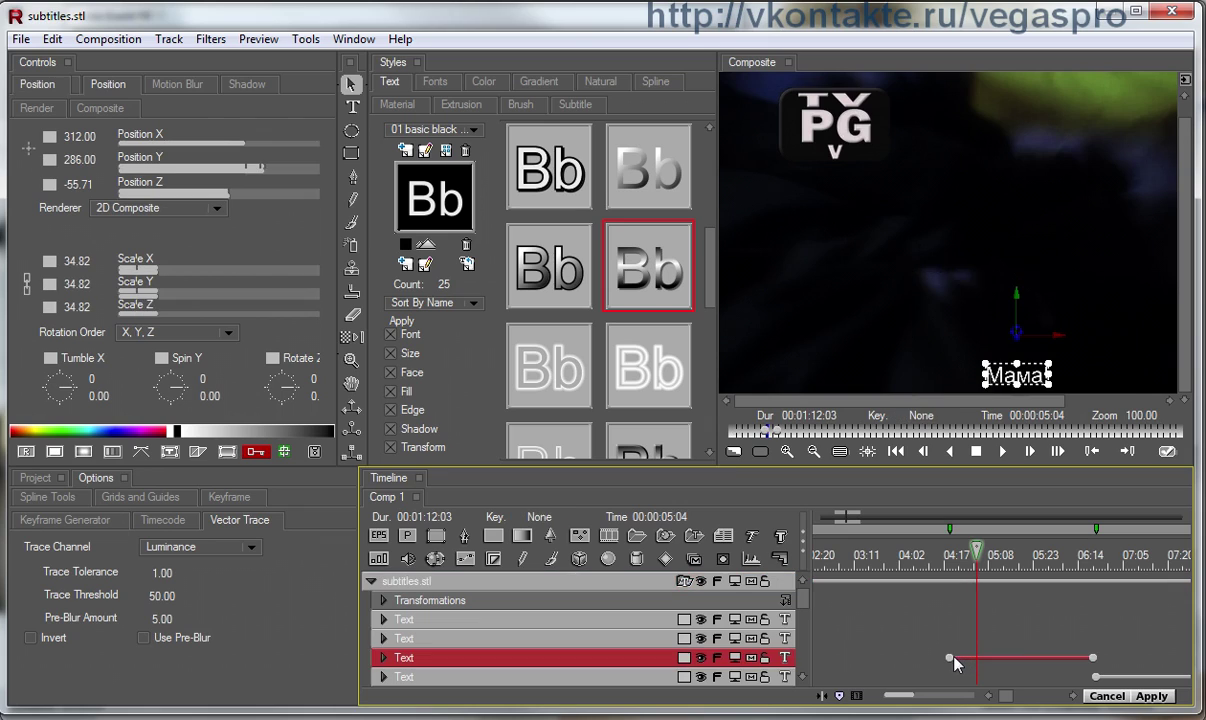
left_click(951, 658)
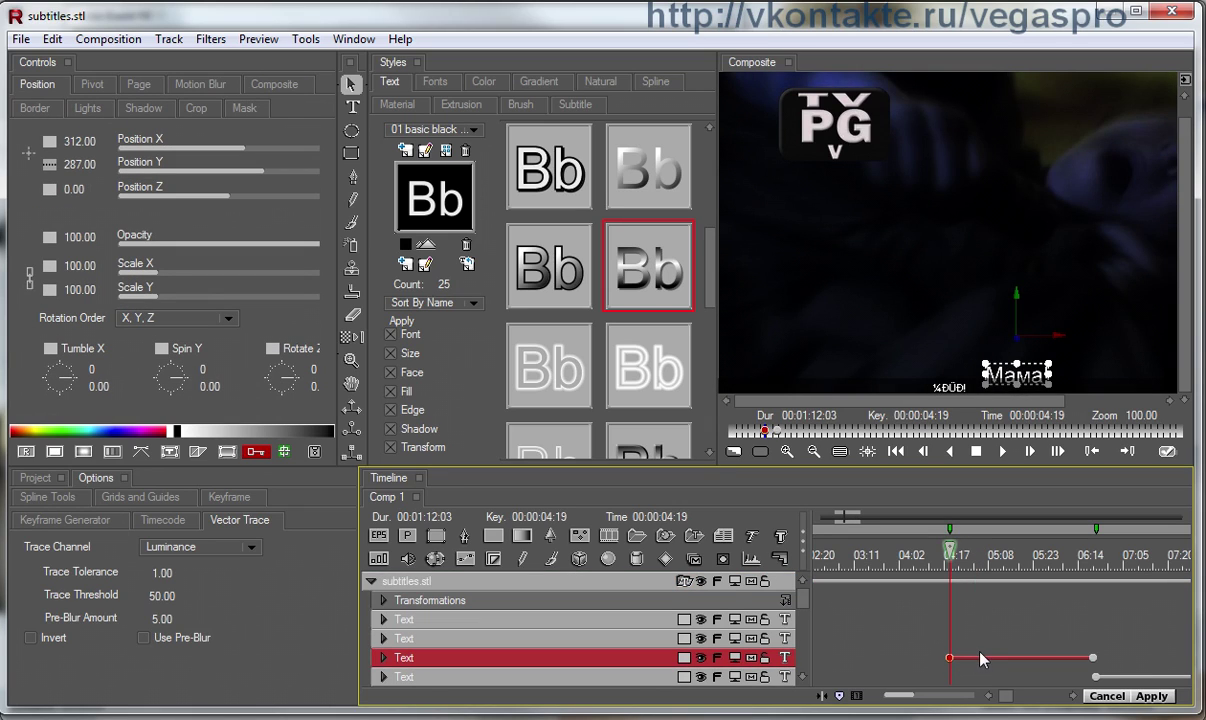
Scale the "Мама!" subtitle to about 220.33 and move it to about Position X 223.93 and Position Y 123.87
left_click_drag(980, 360, 866, 300)
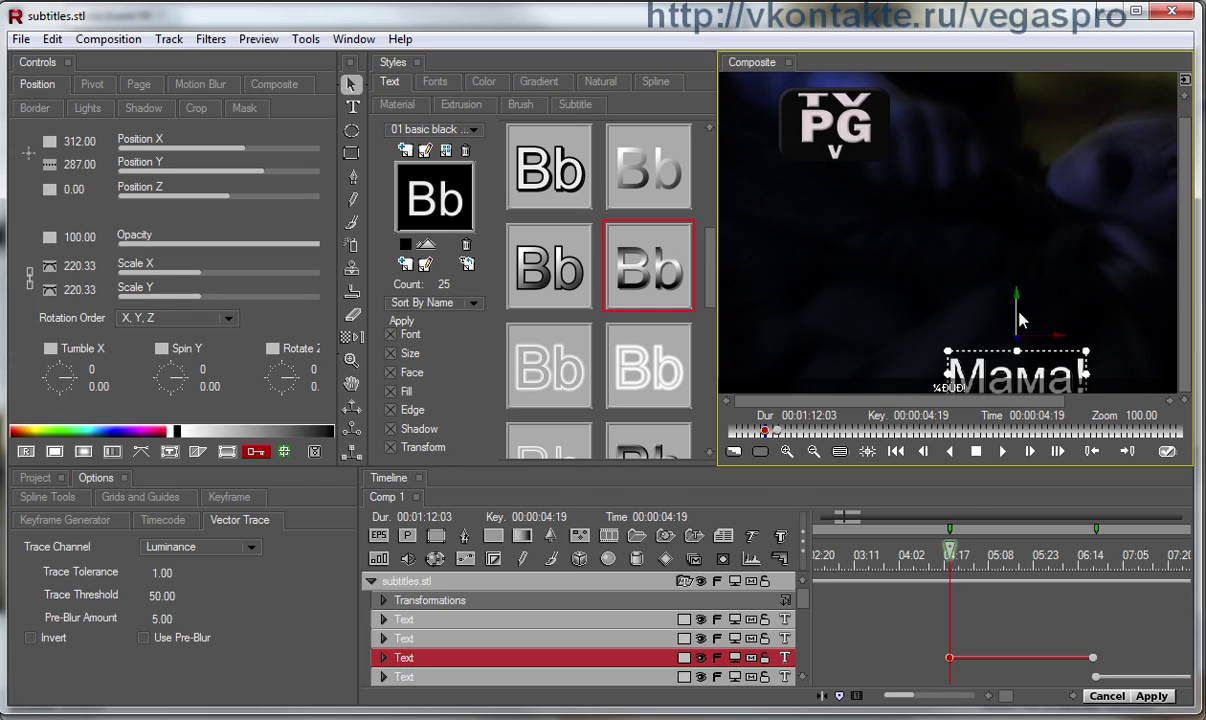
left_click_drag(1019, 320, 1014, 165)
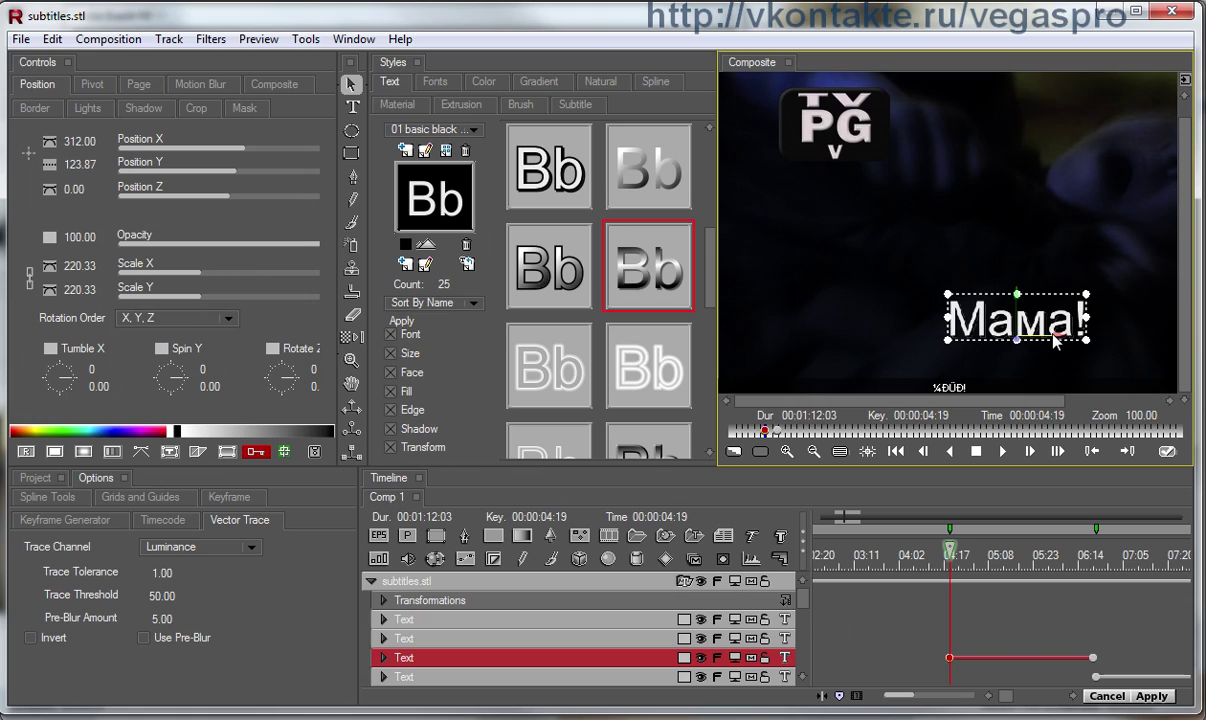
left_click_drag(1055, 338, 1025, 338)
Apply the dark metallic gradient text style to the "Мама!" subtitle and preview frames before, during and after it
double_click(640, 275)
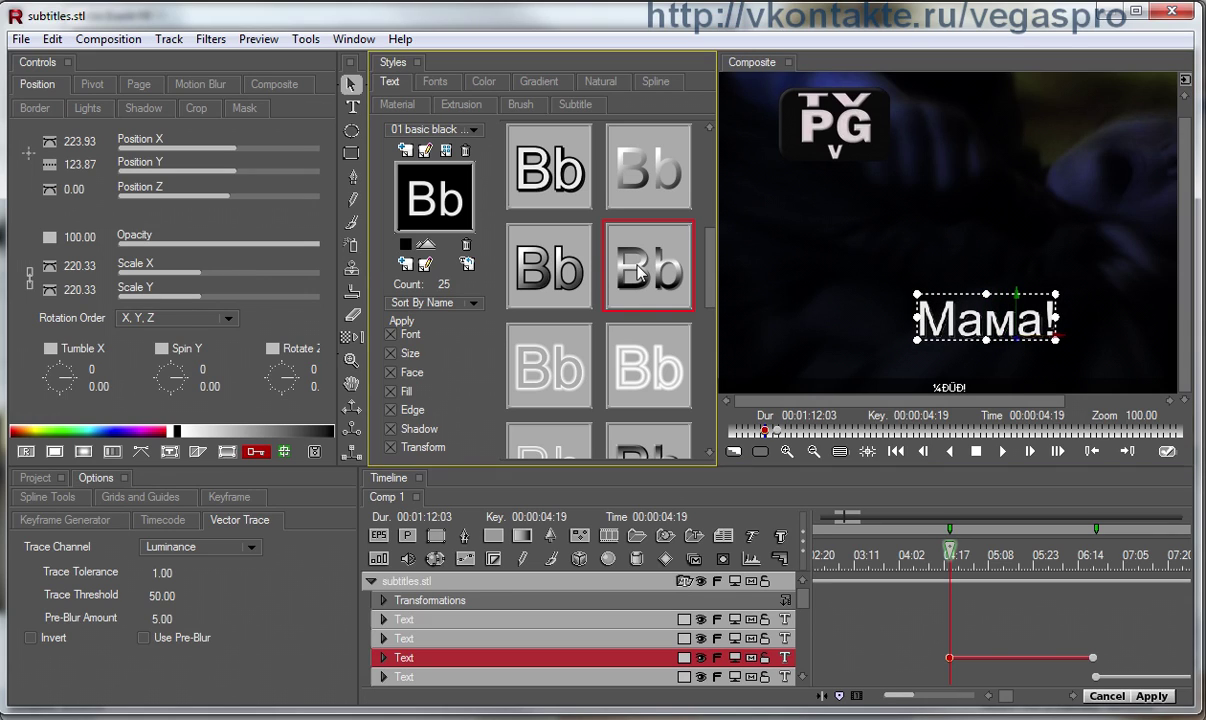
left_click(1139, 548)
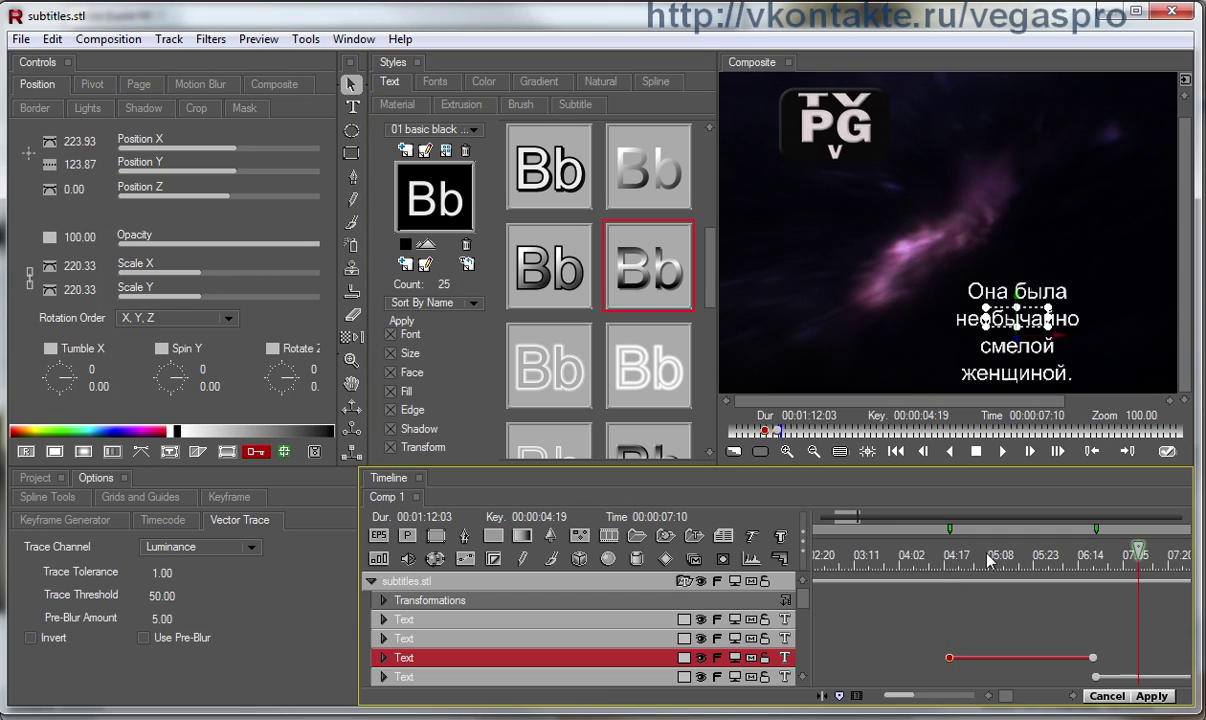
left_click(841, 524)
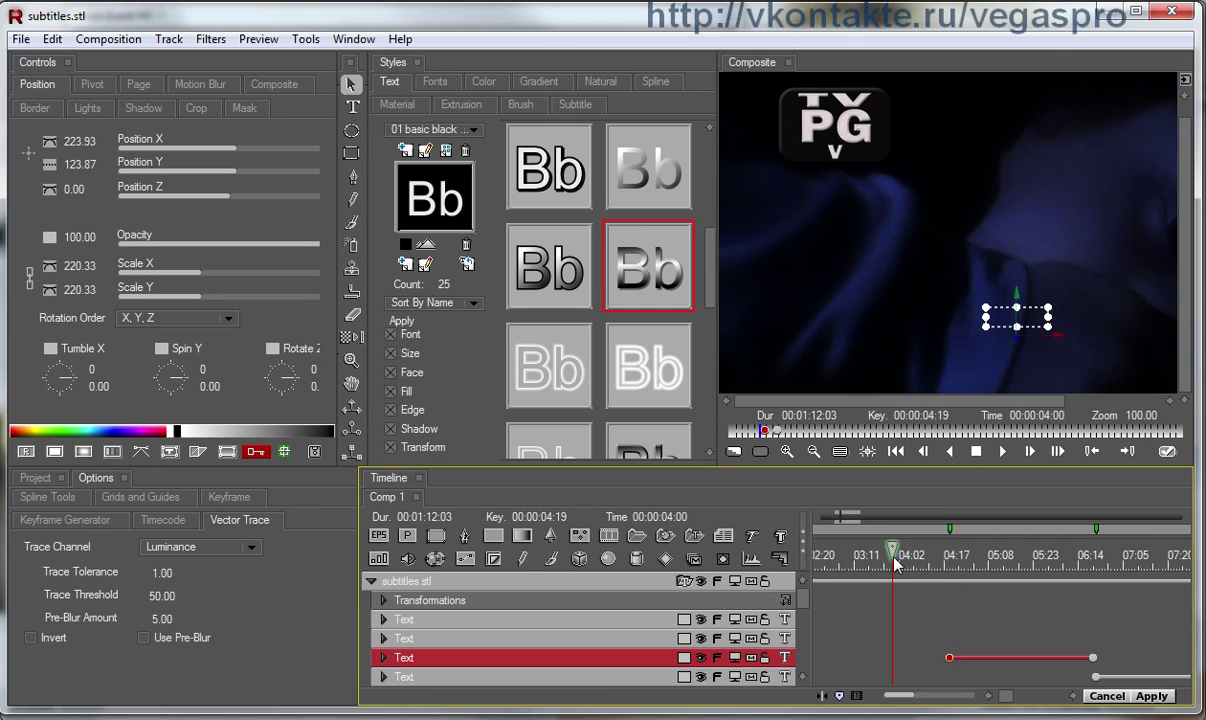
left_click(1005, 563)
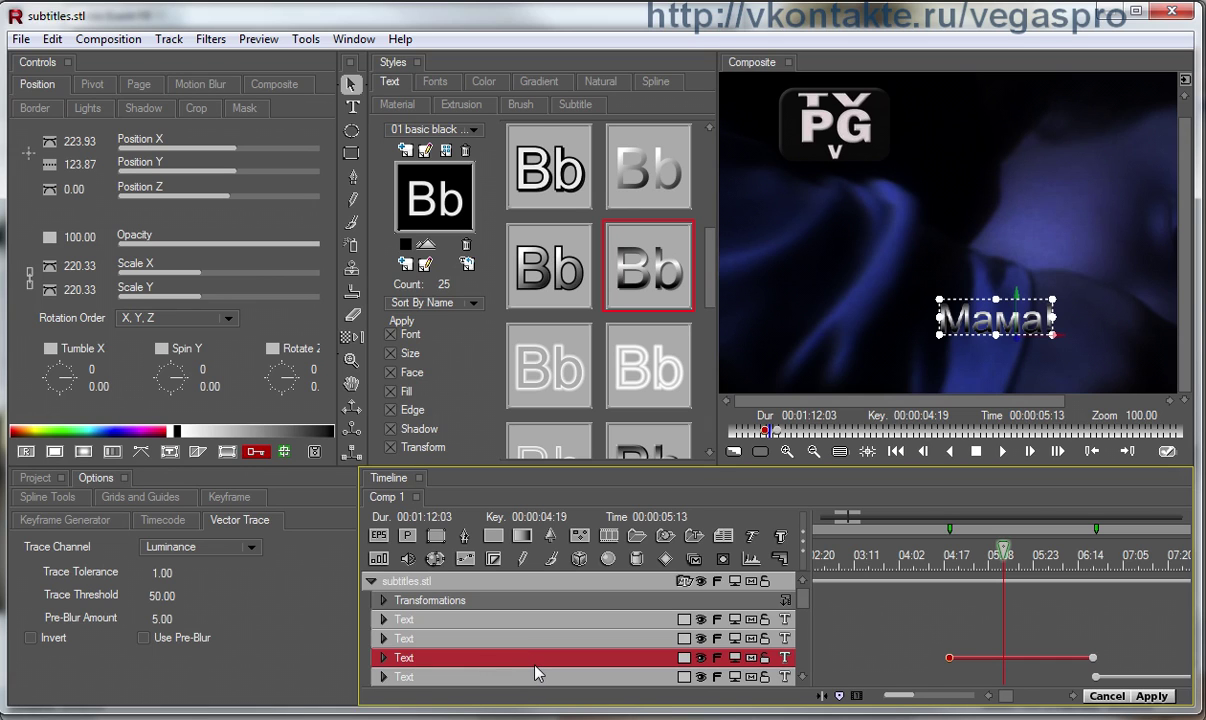
Apply the Boris RED composition to the clip and close the Video Event FX window to return to the Vegas Pro project
left_click(1146, 692)
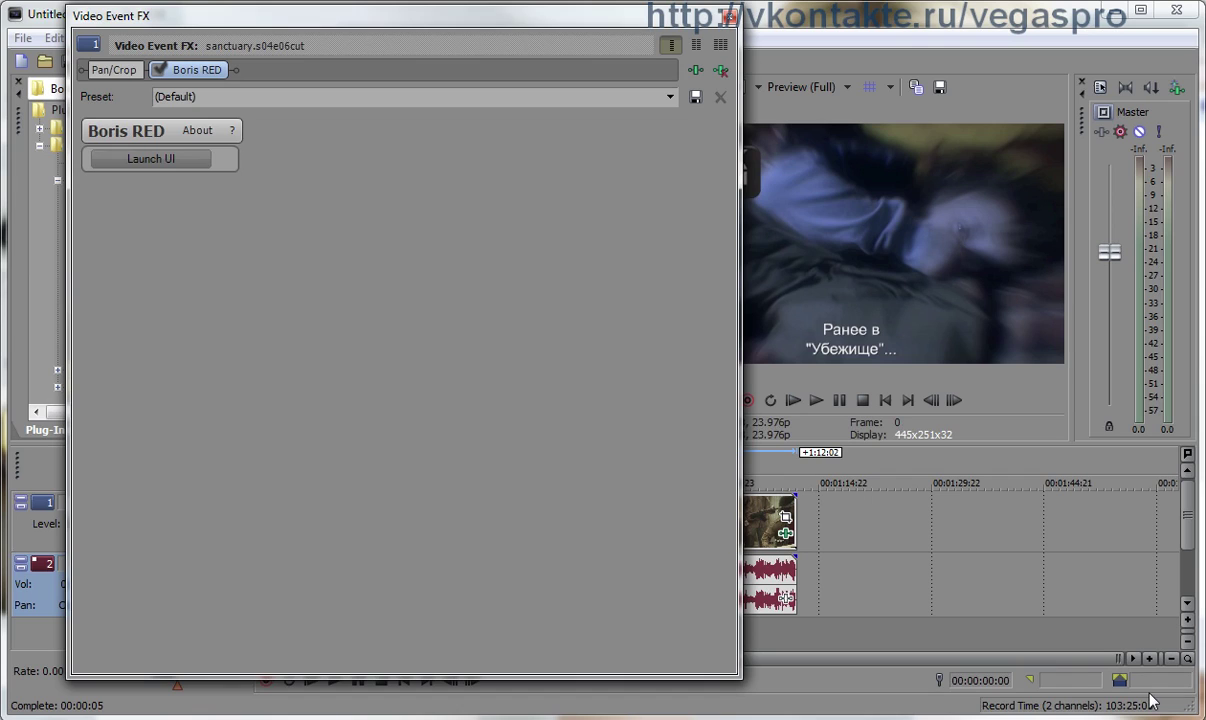
left_click(729, 16)
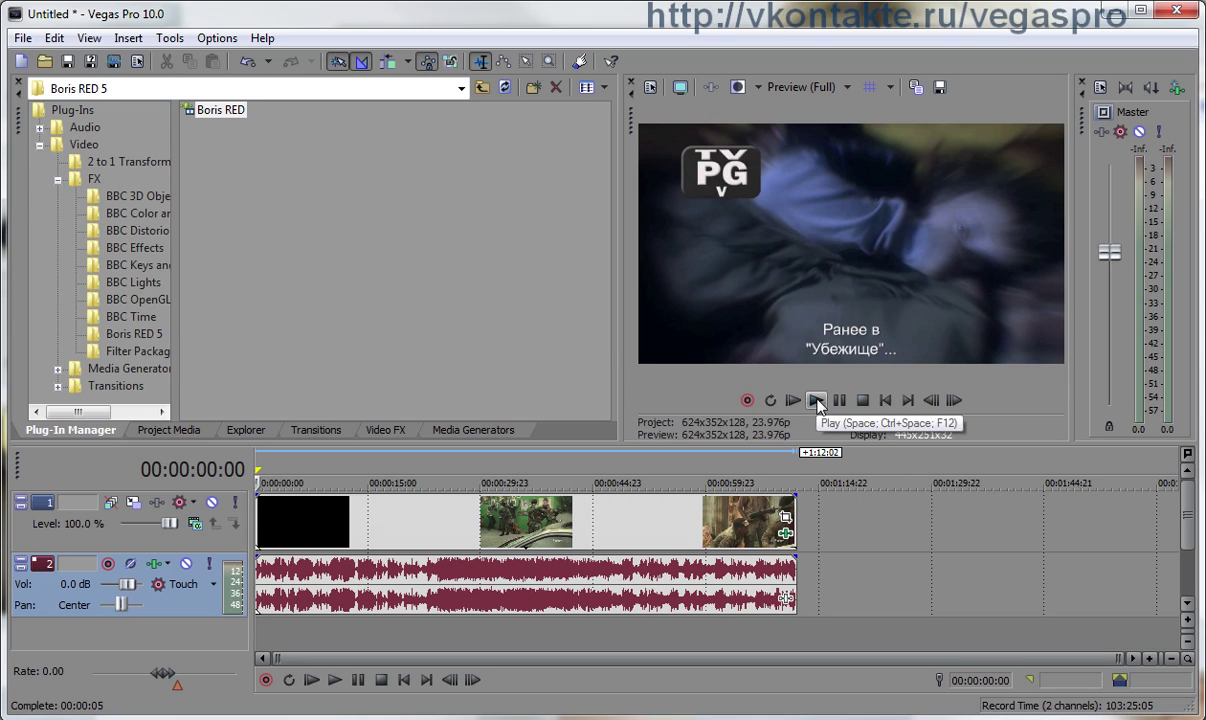
Enlarge the video preview area and play the subtitled clip, skipping ahead to about 45 seconds
left_click_drag(618, 295, 339, 295)
left_click_drag(503, 444, 503, 555)
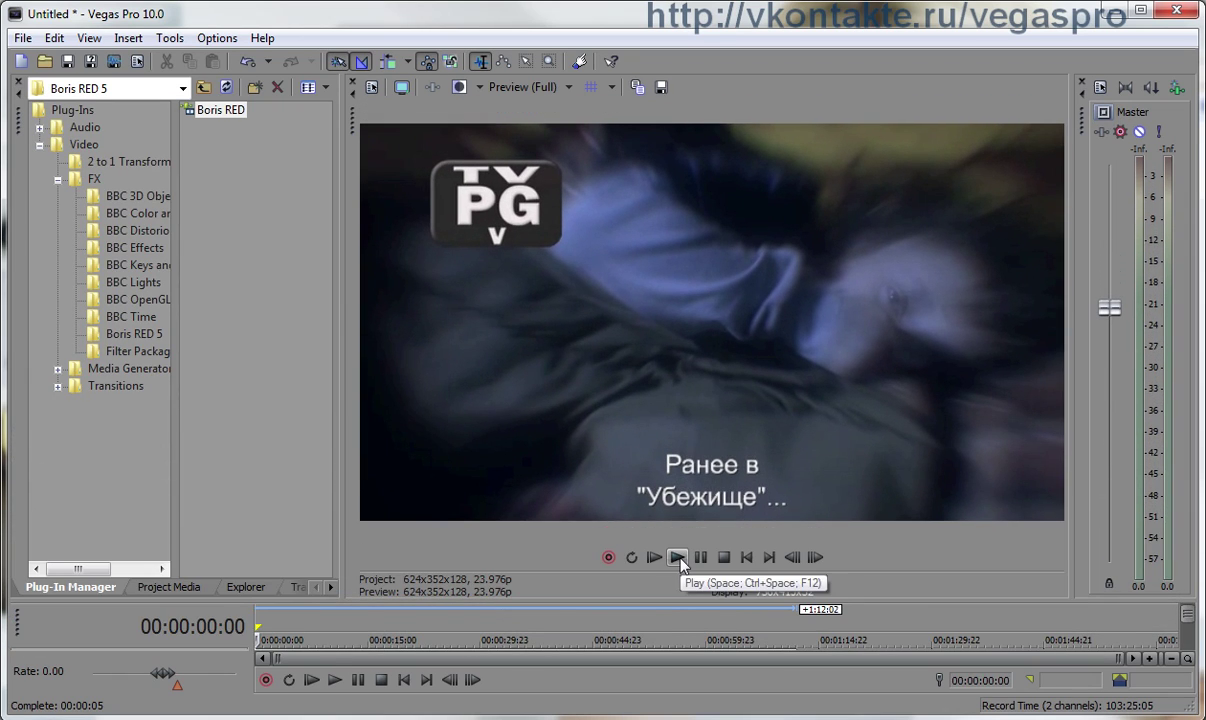
left_click(677, 511)
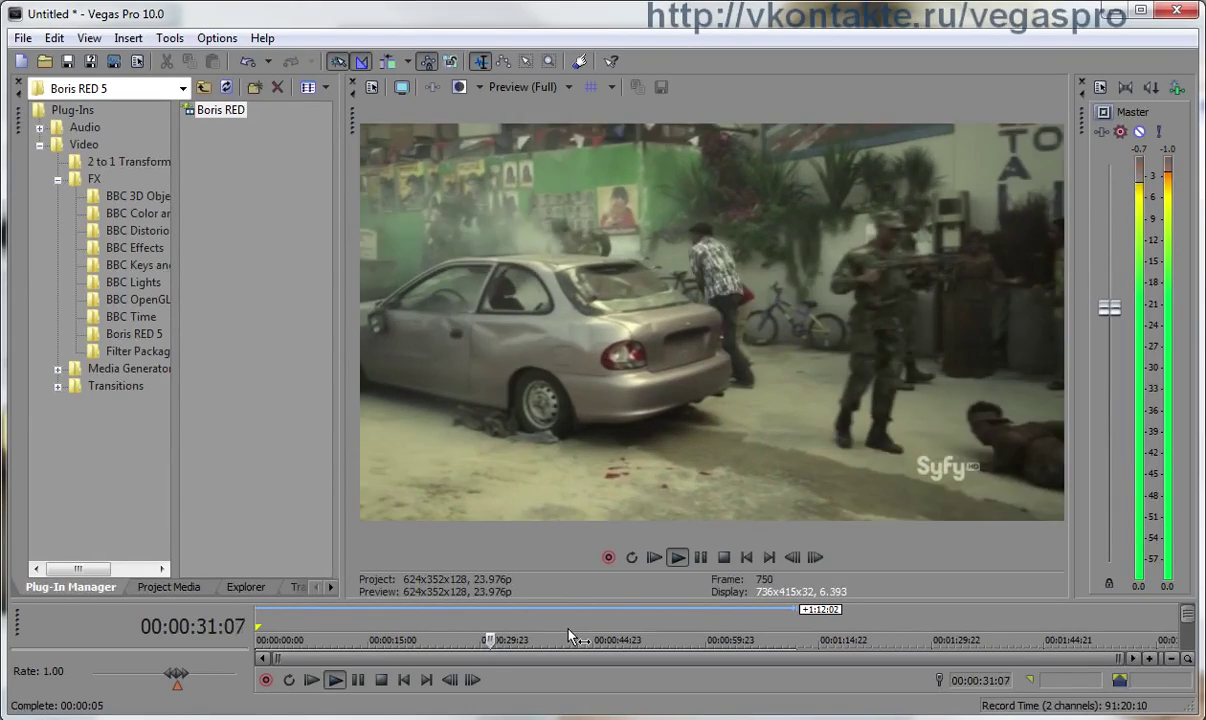
left_click(595, 636)
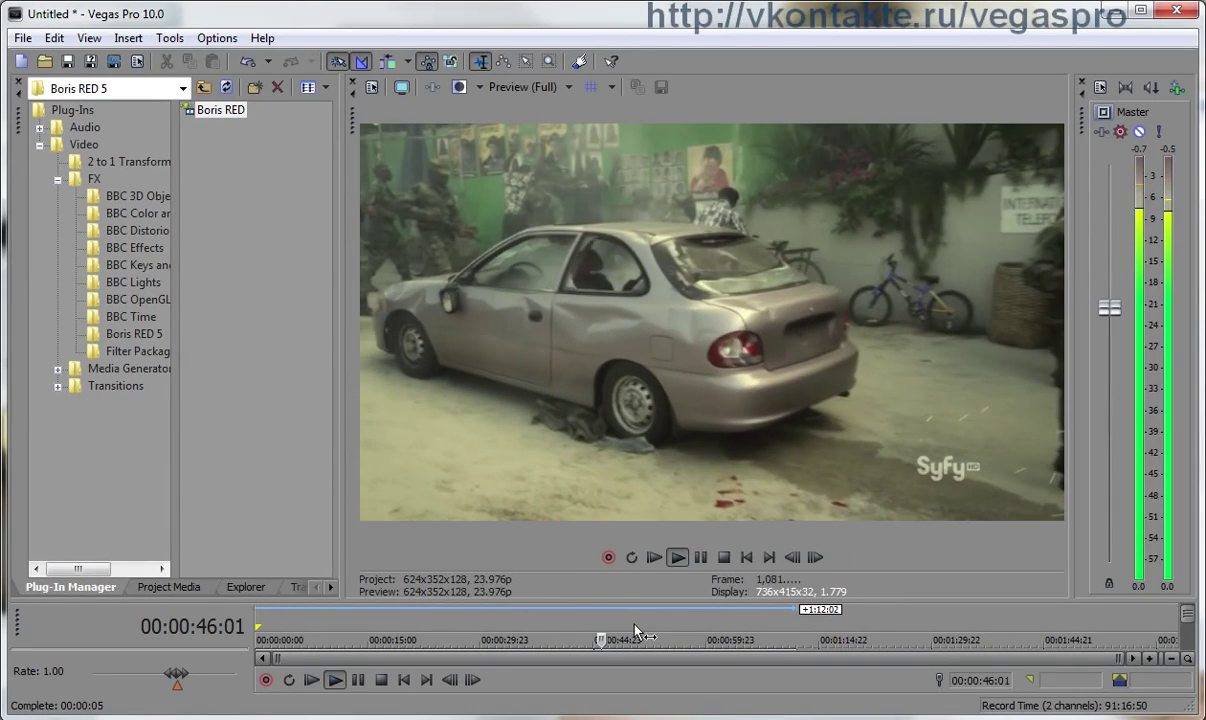